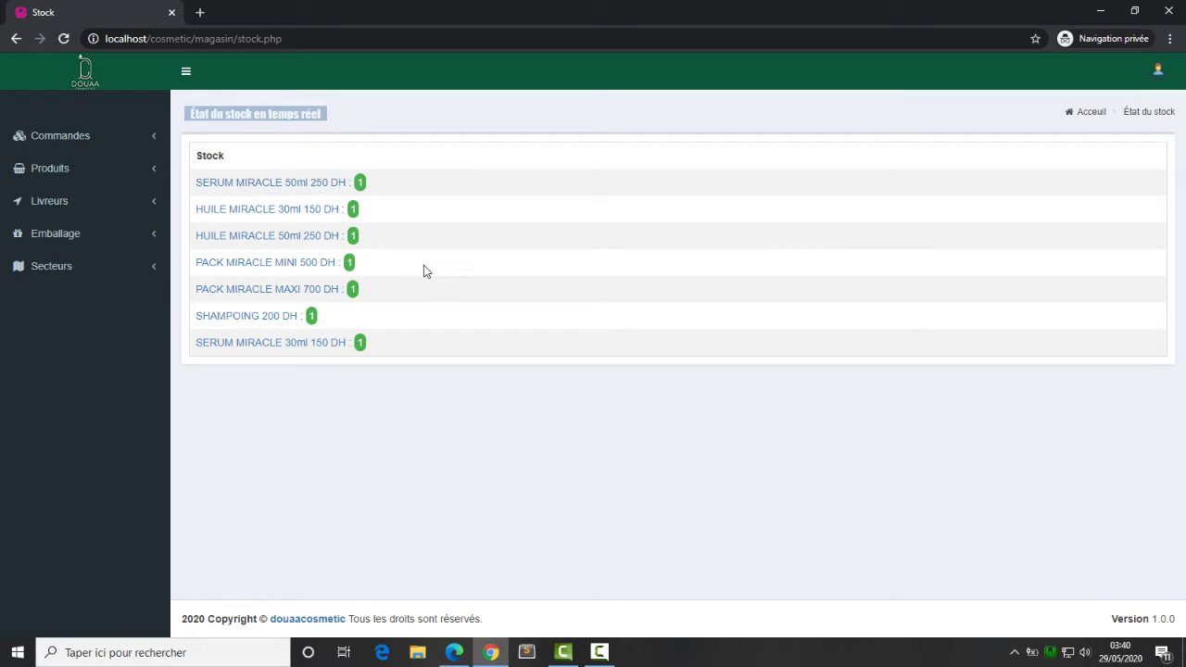
Open the list of confirmed orders and examine the status, packaging and store delivery columns across its rows
{"action": "left_click", "coordinate": [66, 137]}
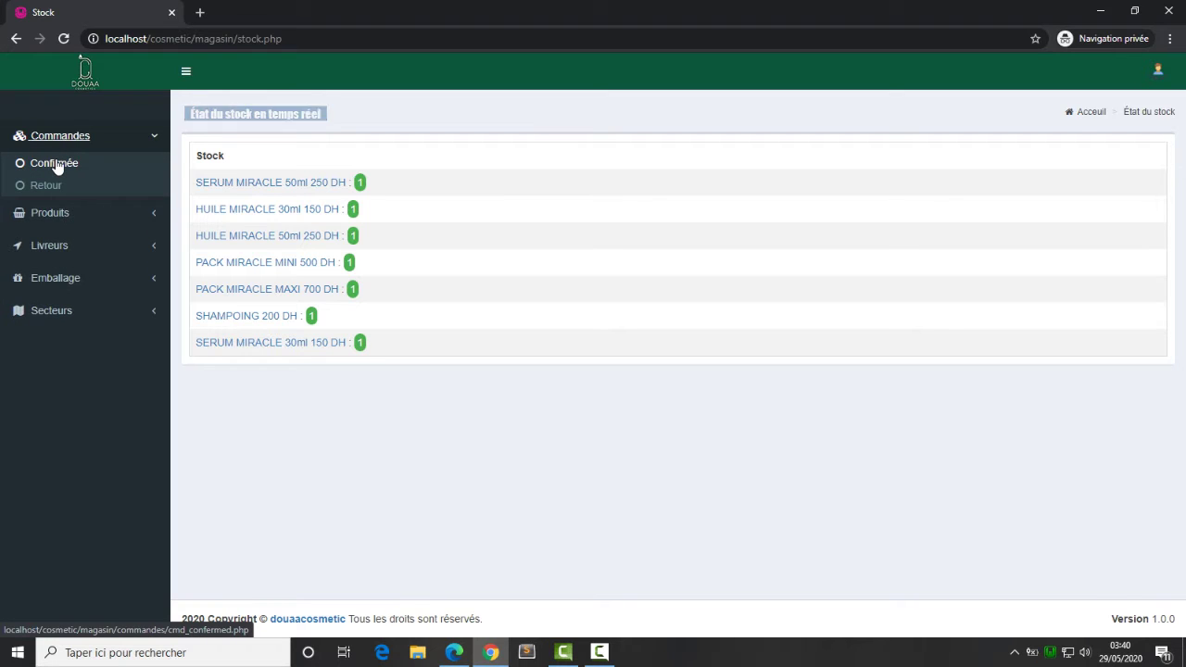
{"action": "left_click", "coordinate": [56, 165]}
{"action": "scroll", "coordinate": [639, 370], "scroll_direction": "down", "scroll_amount": 2}
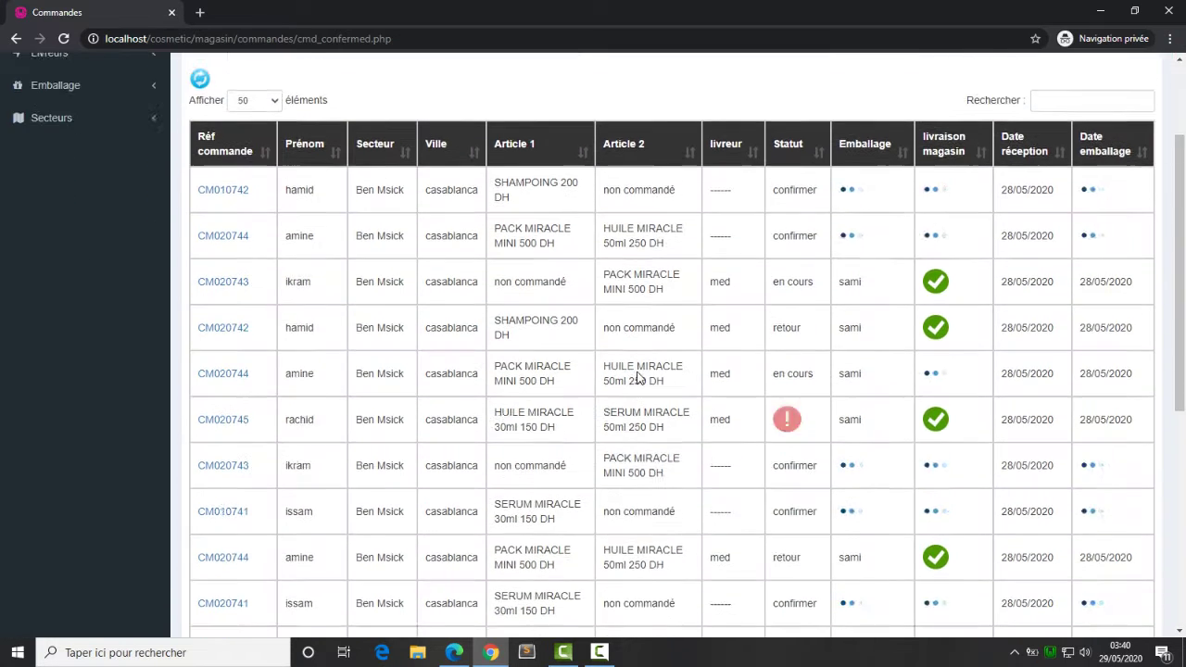
{"action": "scroll", "coordinate": [637, 378], "scroll_direction": "down", "scroll_amount": 5}
{"action": "scroll", "coordinate": [637, 378], "scroll_direction": "up", "scroll_amount": 3}
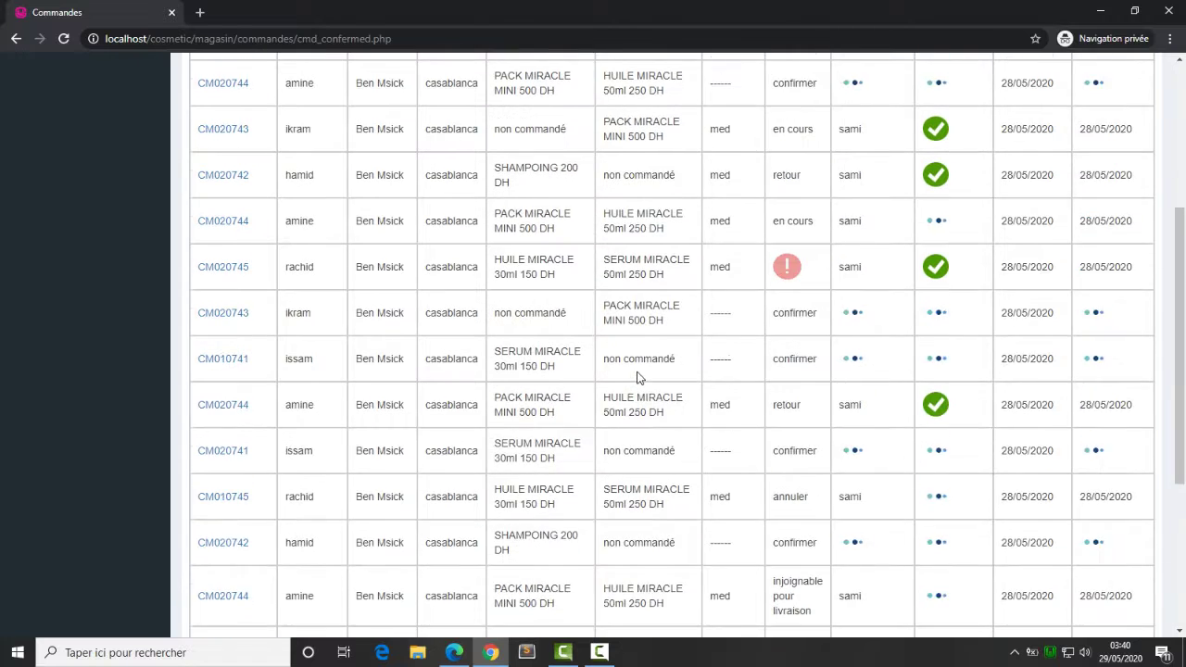
{"action": "scroll", "coordinate": [637, 377], "scroll_direction": "up", "scroll_amount": 2}
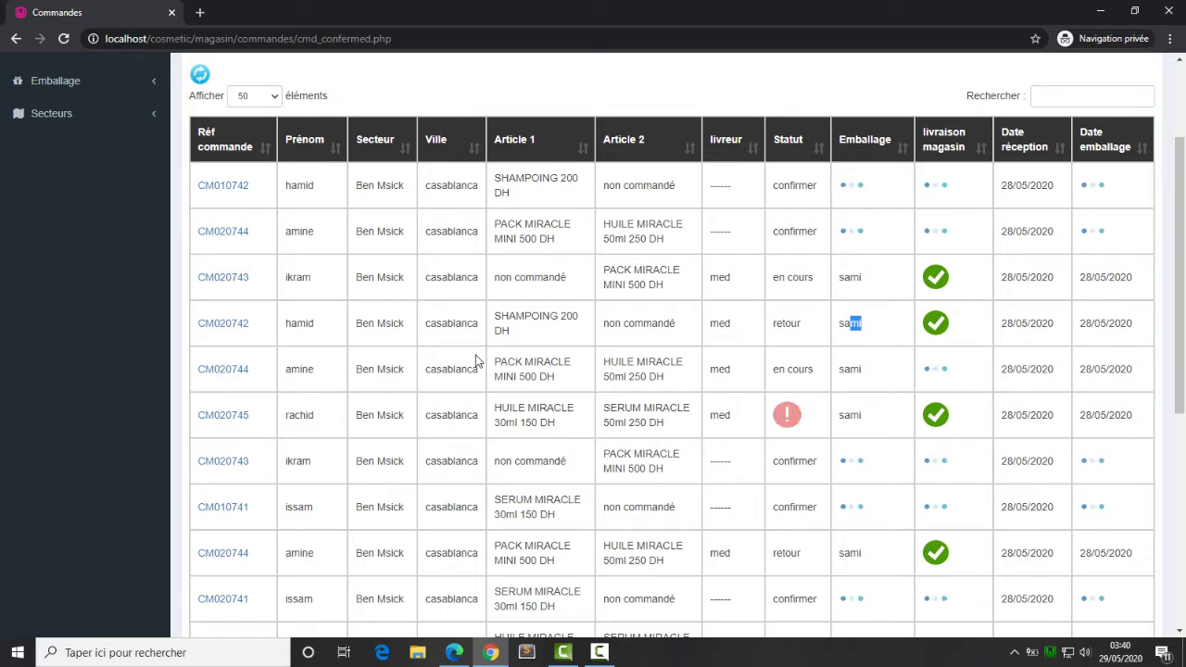
{"action": "scroll", "coordinate": [475, 362], "scroll_direction": "up", "scroll_amount": 2}
{"action": "scroll", "coordinate": [478, 359], "scroll_direction": "down", "scroll_amount": 3}
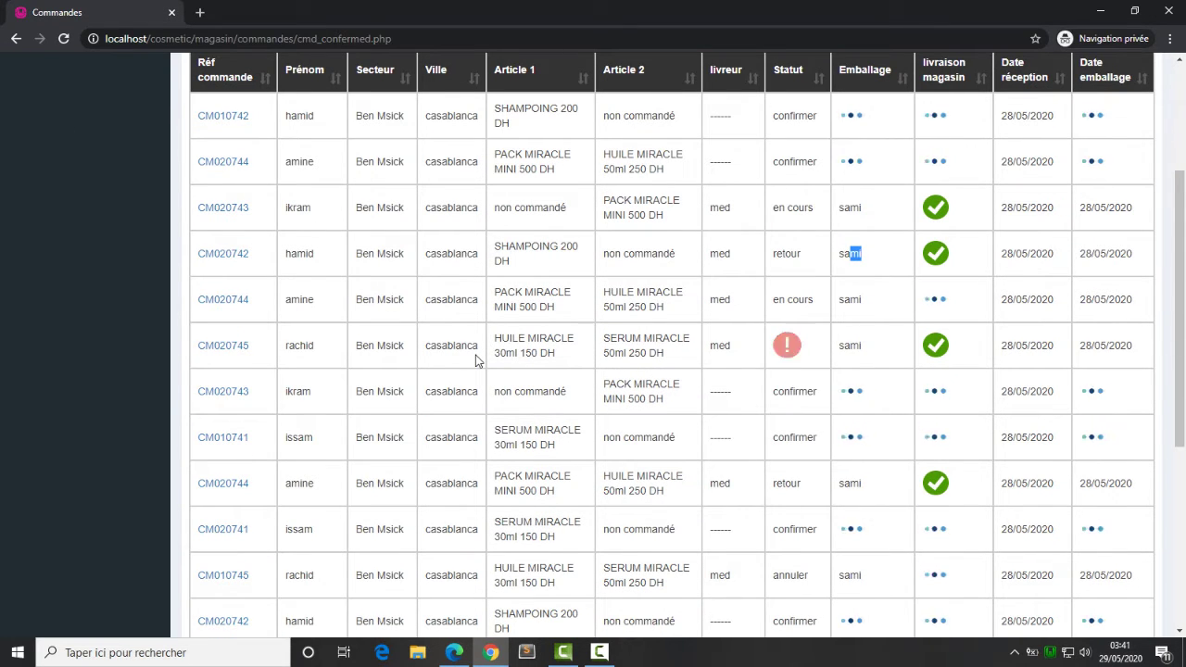
{"action": "scroll", "coordinate": [475, 362], "scroll_direction": "up", "scroll_amount": 1}
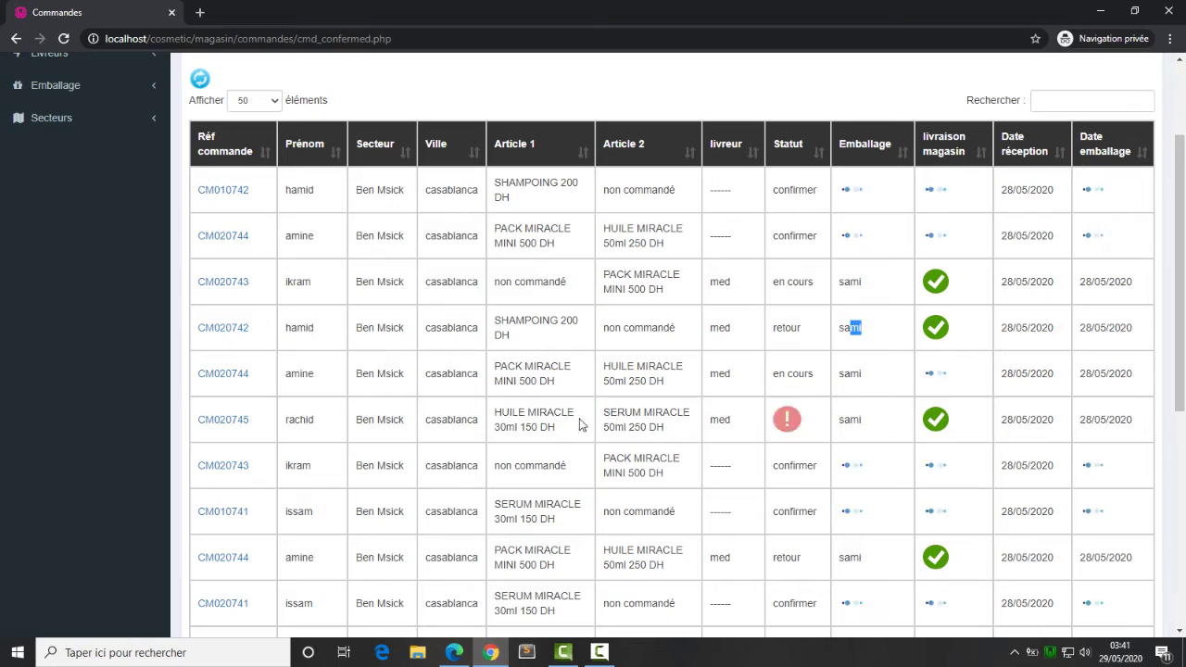
{"action": "scroll", "coordinate": [545, 408], "scroll_direction": "up", "scroll_amount": 2}
{"action": "scroll", "coordinate": [545, 409], "scroll_direction": "down", "scroll_amount": 5}
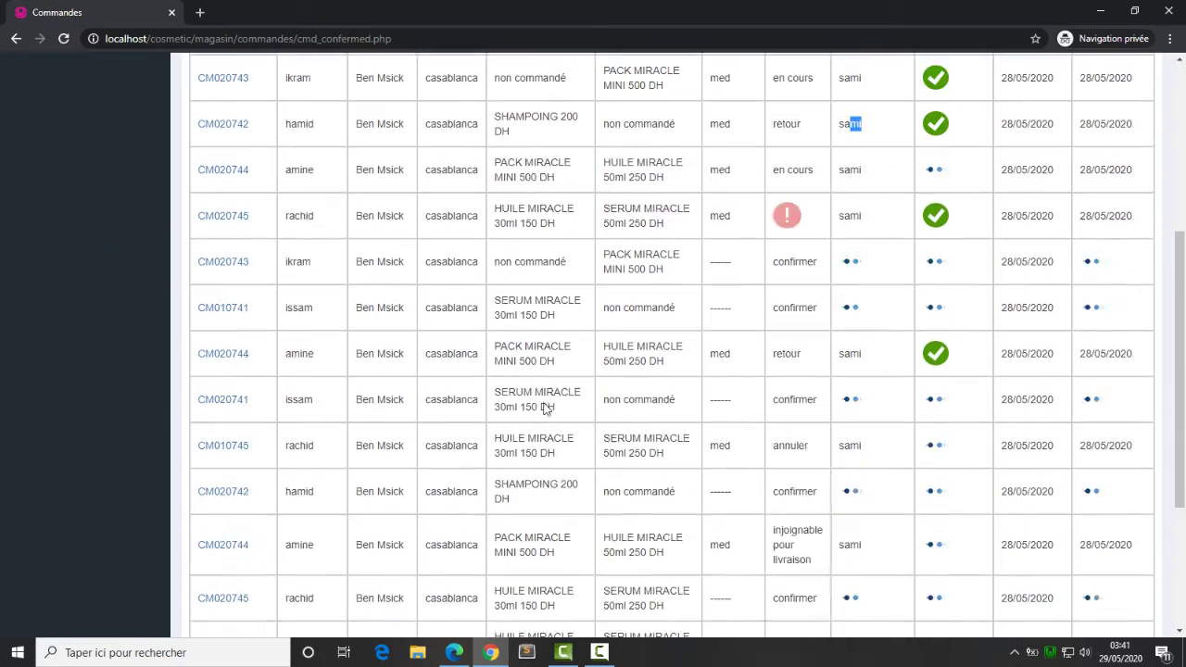
{"action": "scroll", "coordinate": [545, 409], "scroll_direction": "down", "scroll_amount": 3}
{"action": "scroll", "coordinate": [545, 409], "scroll_direction": "up", "scroll_amount": 8}
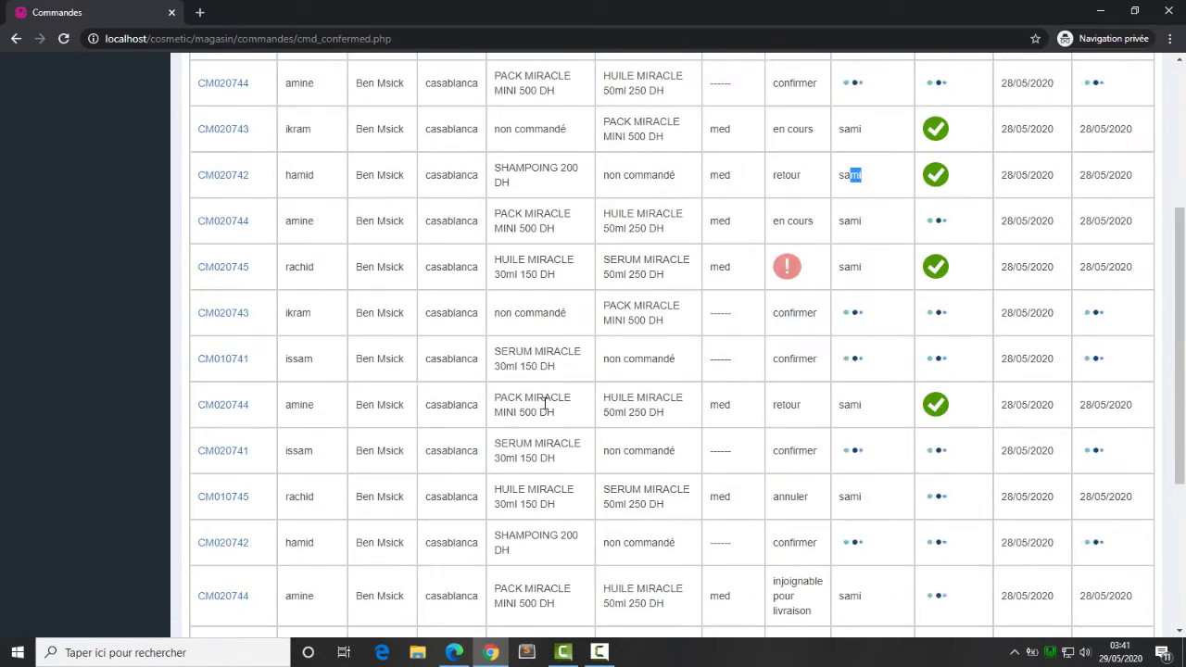
{"action": "scroll", "coordinate": [545, 404], "scroll_direction": "up", "scroll_amount": 2}
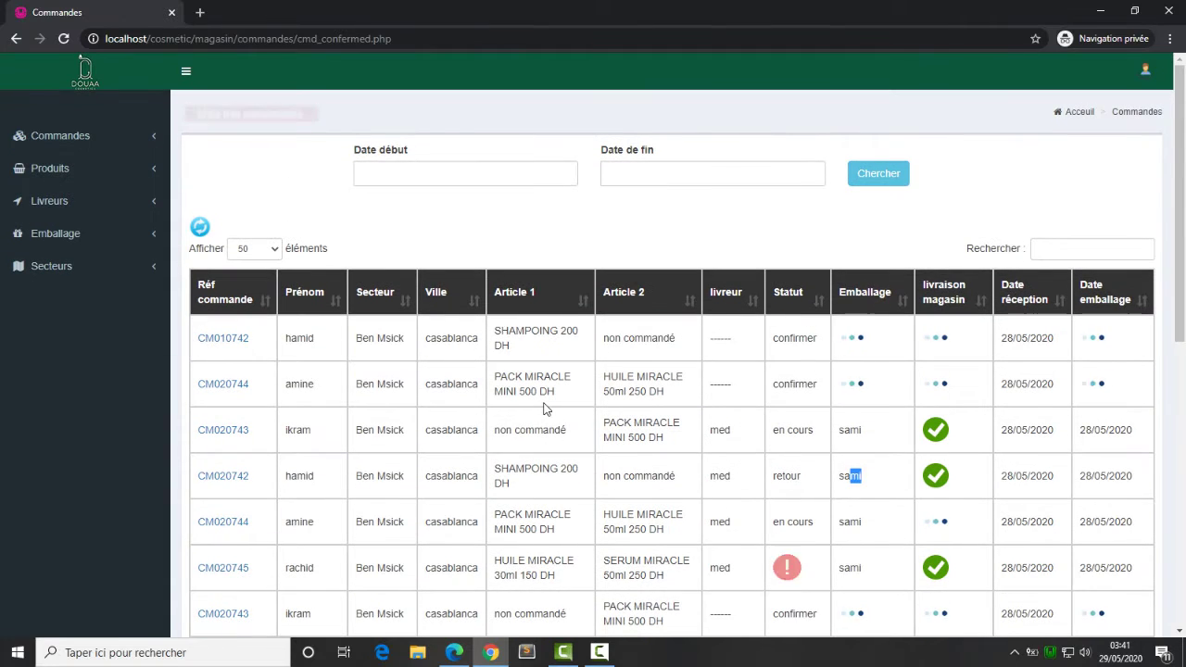
{"action": "scroll", "coordinate": [545, 408], "scroll_direction": "down", "scroll_amount": 3}
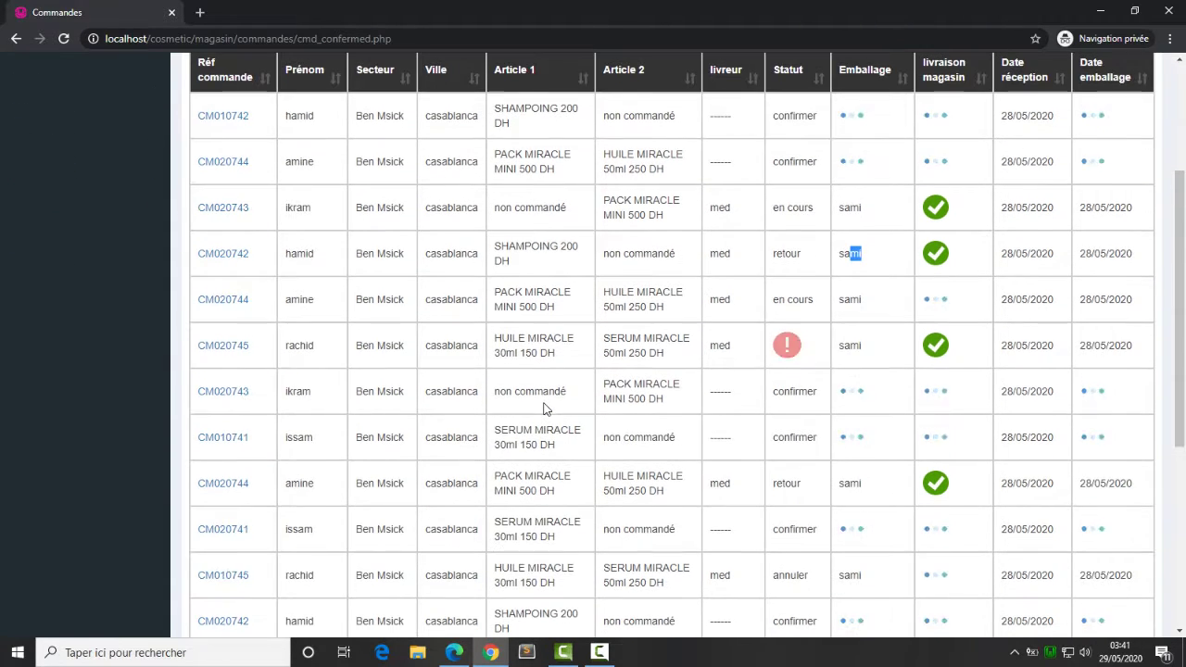
{"action": "scroll", "coordinate": [545, 409], "scroll_direction": "up", "scroll_amount": 3}
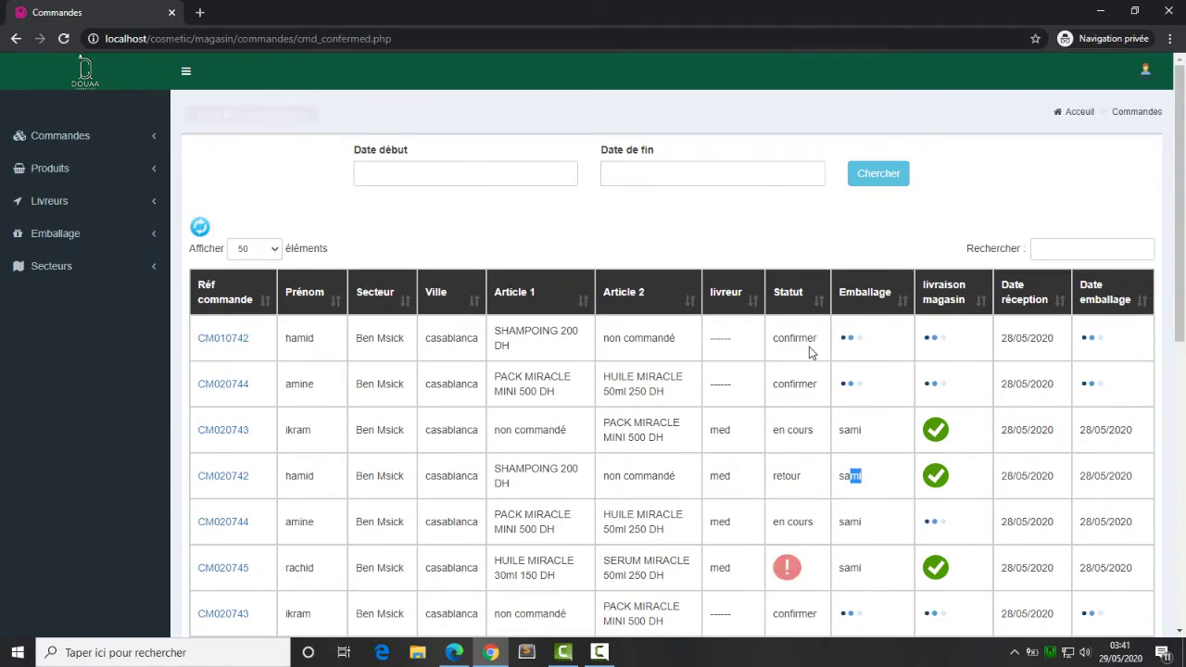
{"action": "scroll", "coordinate": [611, 354], "scroll_direction": "down", "scroll_amount": 7}
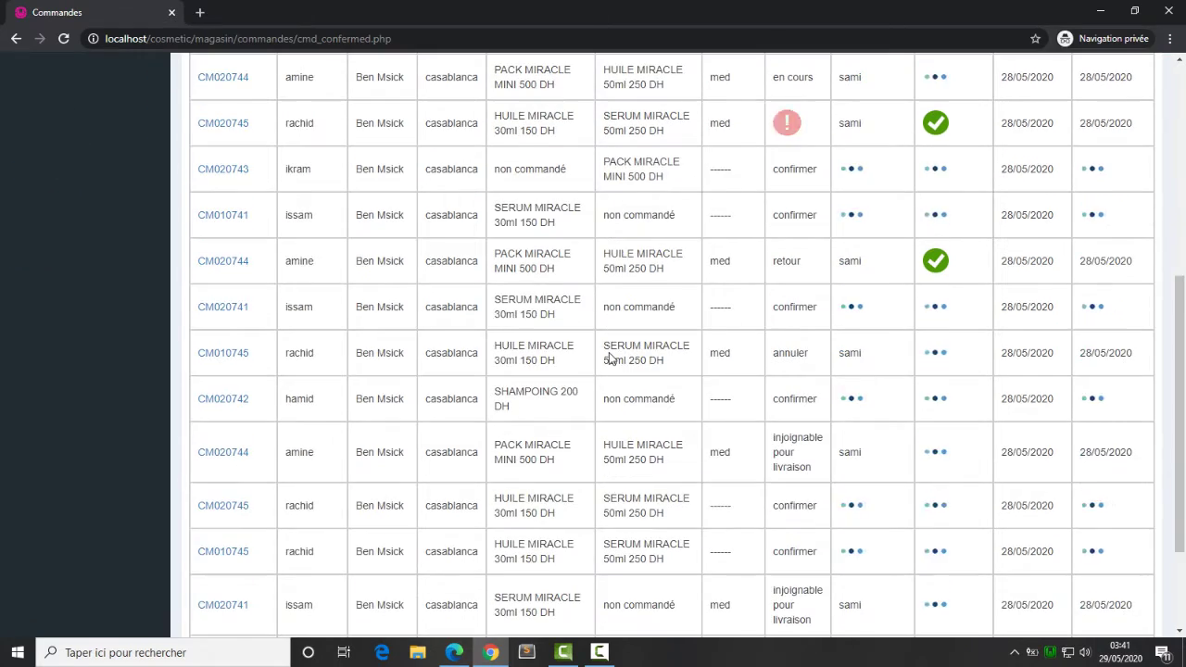
{"action": "scroll", "coordinate": [611, 355], "scroll_direction": "up", "scroll_amount": 7}
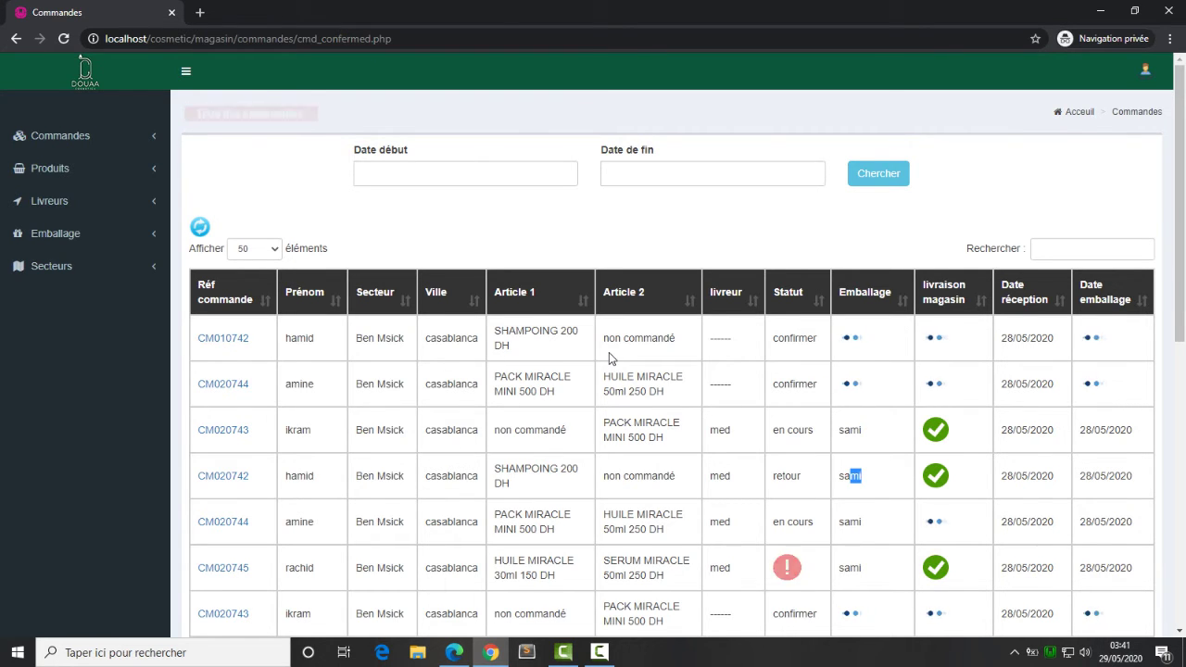
{"action": "scroll", "coordinate": [608, 352], "scroll_direction": "down", "scroll_amount": 2}
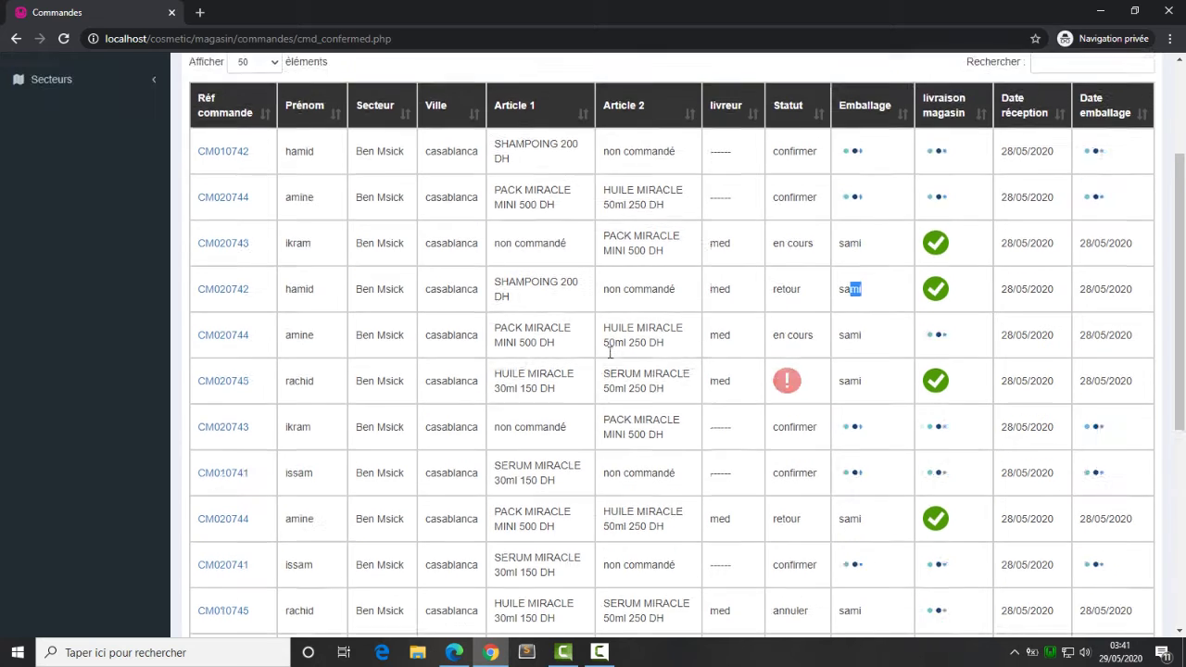
{"action": "scroll", "coordinate": [611, 352], "scroll_direction": "up", "scroll_amount": 2}
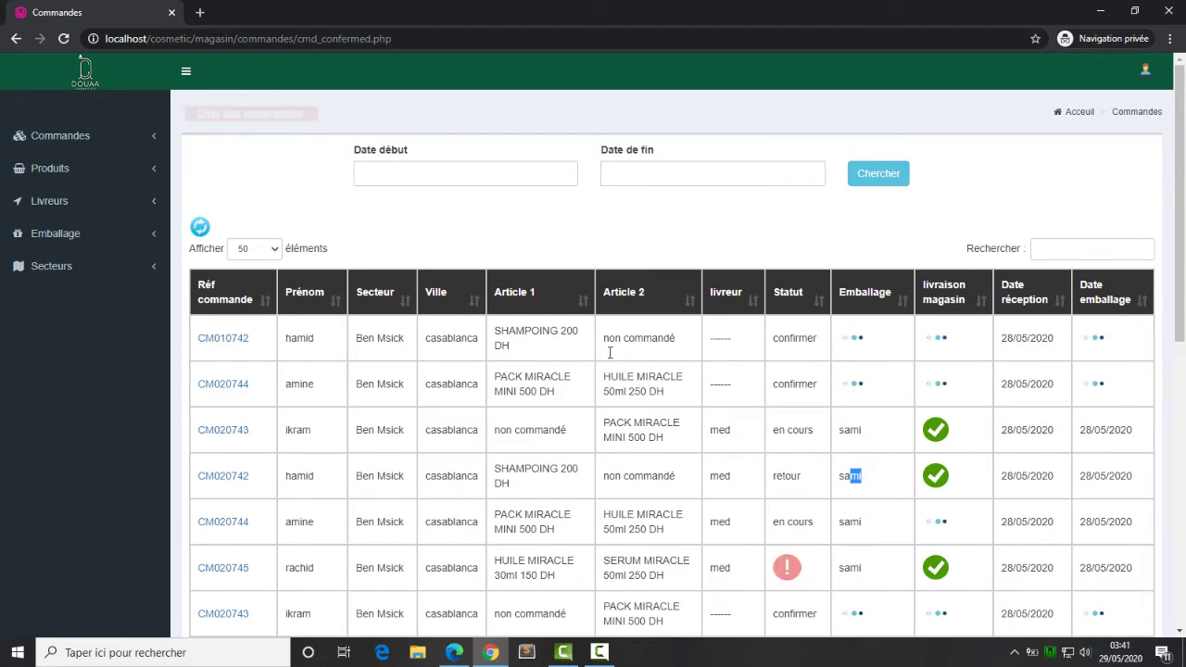
Open the new product form in a separate tab, enter DDD as the reference and attach the PACK MIRACLE MINI 500 DH image
{"action": "left_click", "coordinate": [17, 168]}
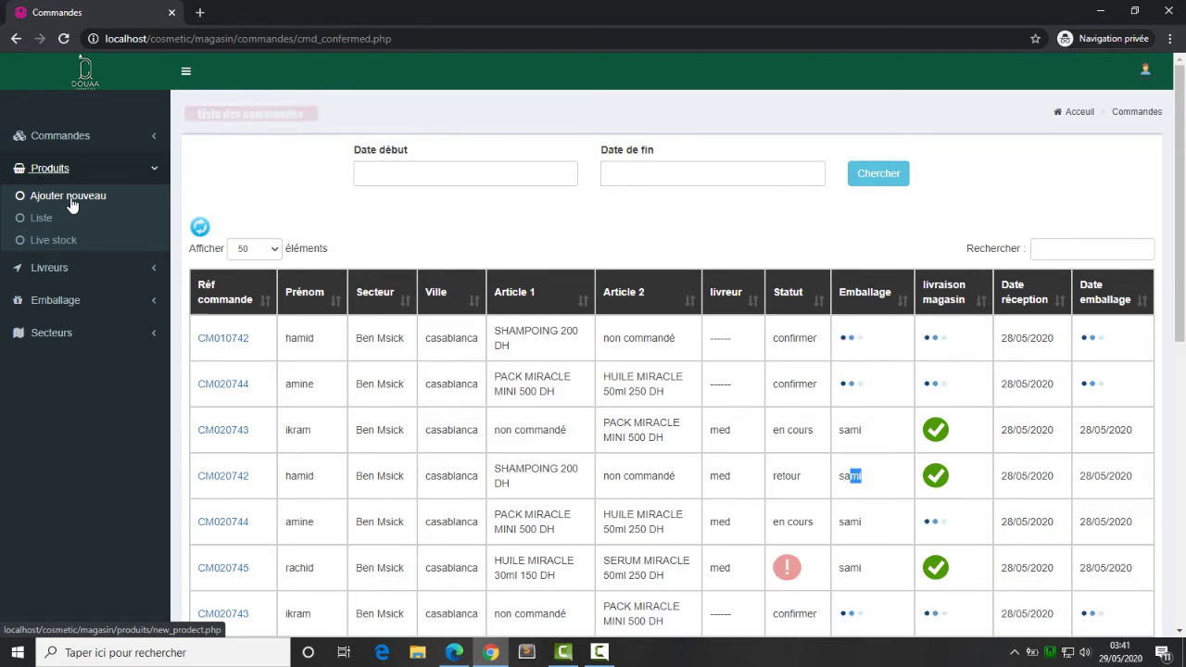
{"action": "middle_click", "coordinate": [70, 198]}
{"action": "left_click", "coordinate": [264, 12]}
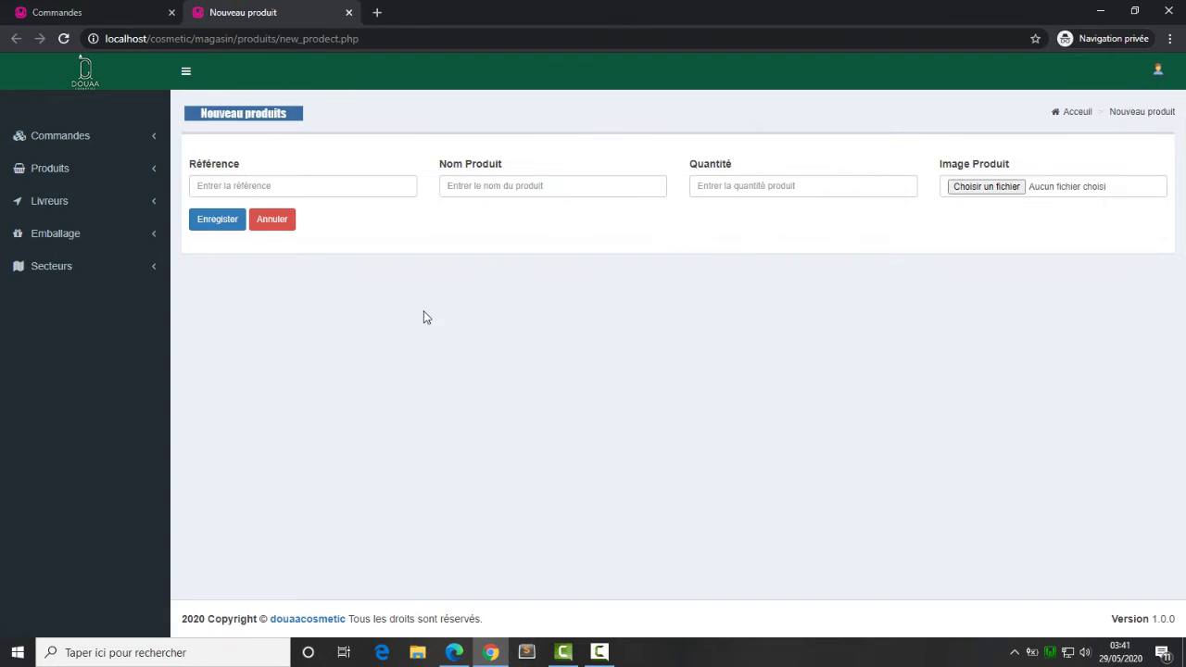
{"action": "left_click", "coordinate": [262, 185]}
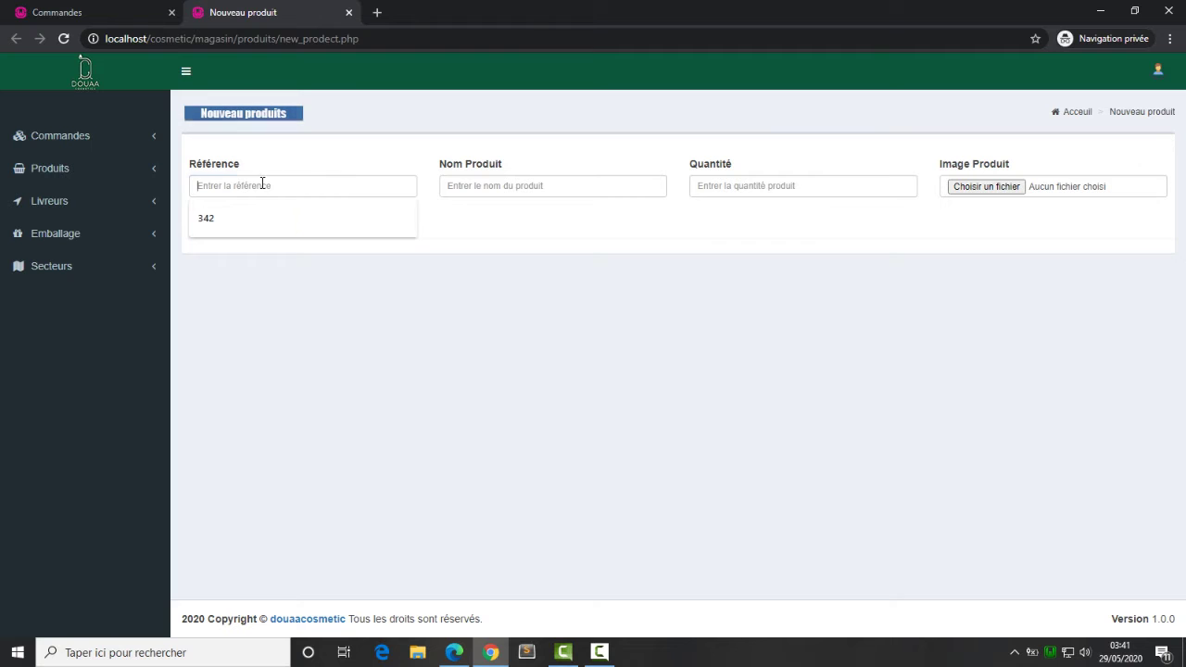
{"action": "type", "text": "DDD"}
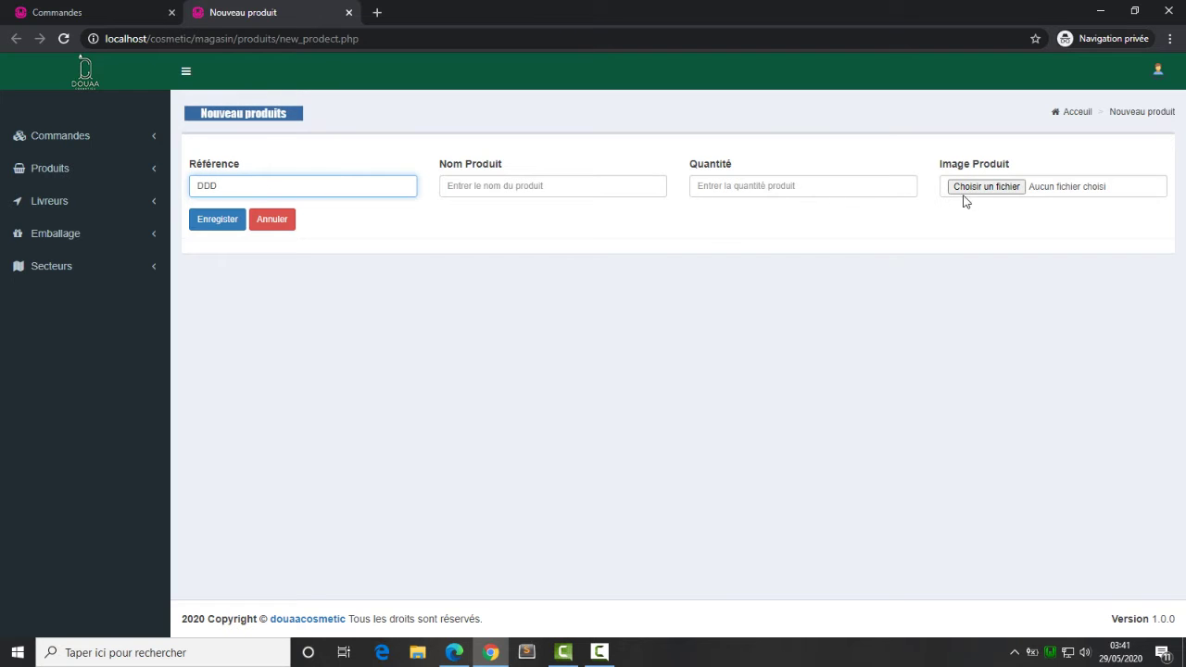
{"action": "left_click", "coordinate": [963, 196]}
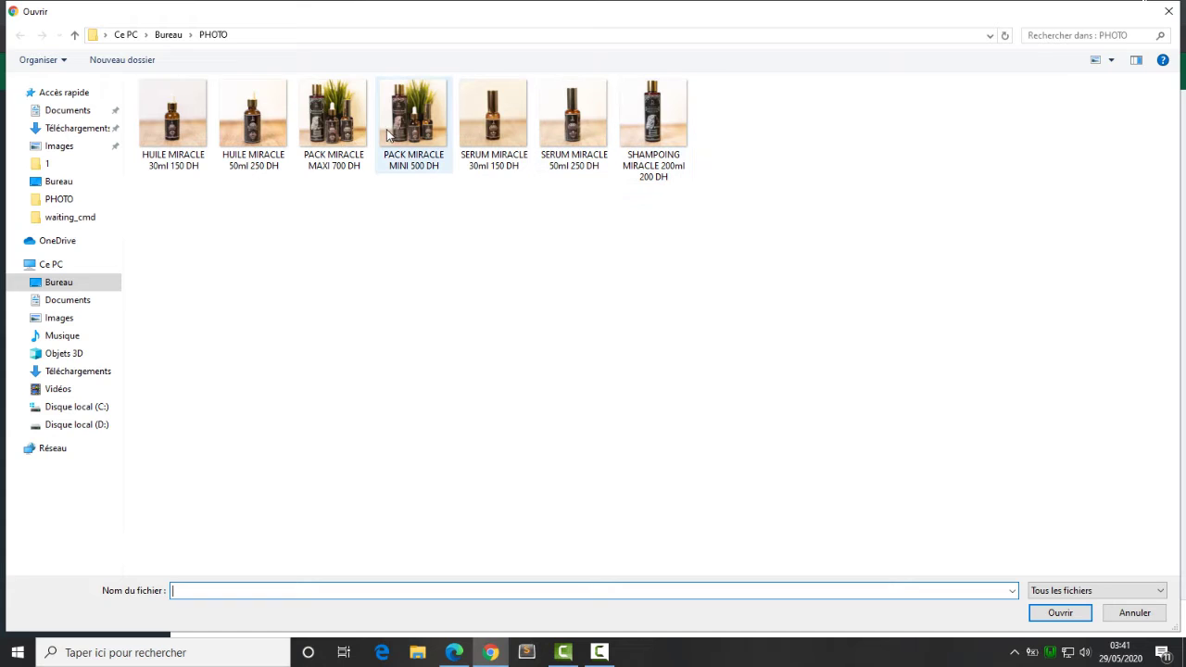
{"action": "double_click", "coordinate": [416, 133]}
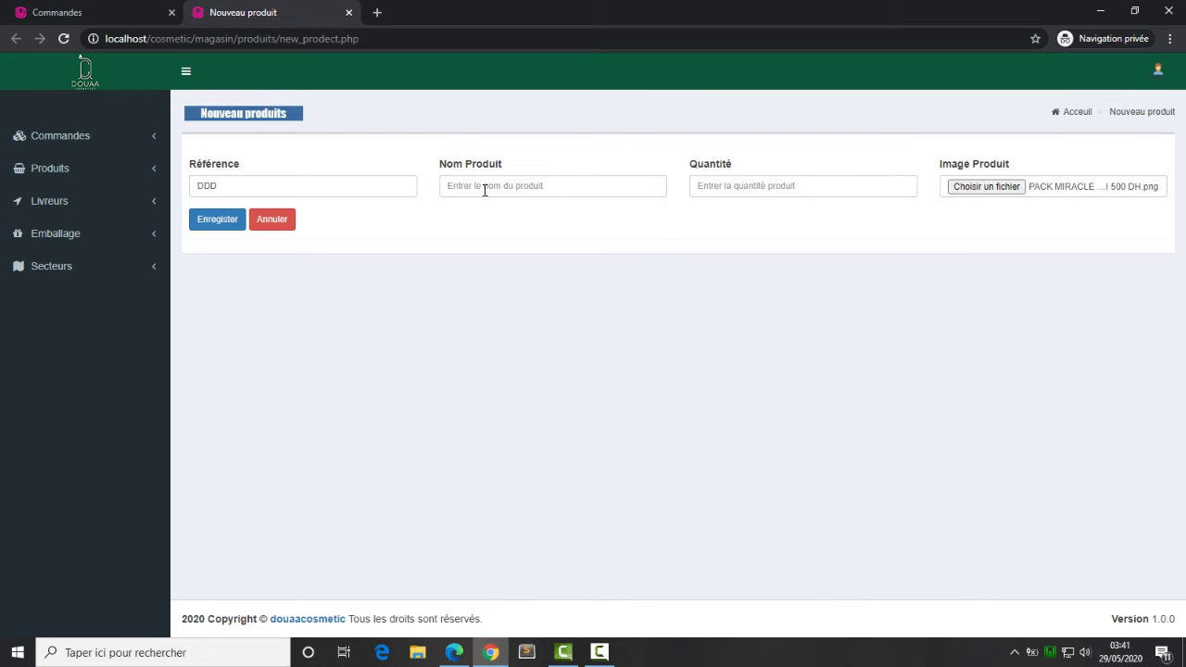
Change the reference to 11111, use the third suggested product name, set the quantity to 354353 and save the product
{"action": "double_click", "coordinate": [298, 187]}
{"action": "type", "text": "11111"}
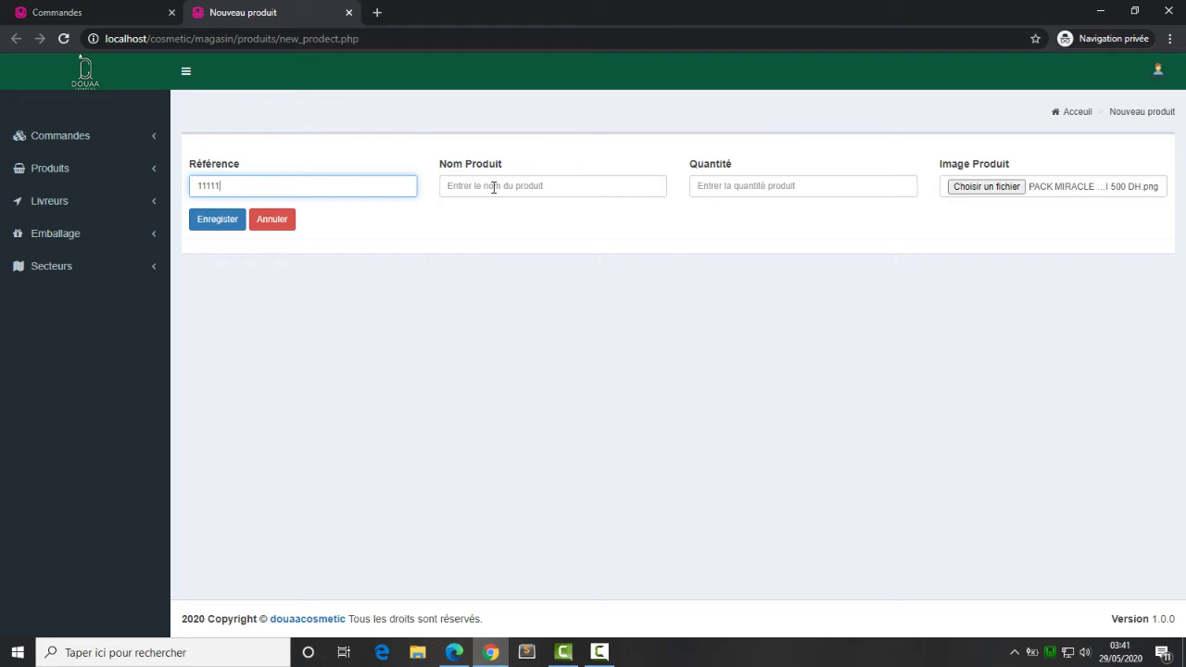
{"action": "left_click", "coordinate": [494, 188]}
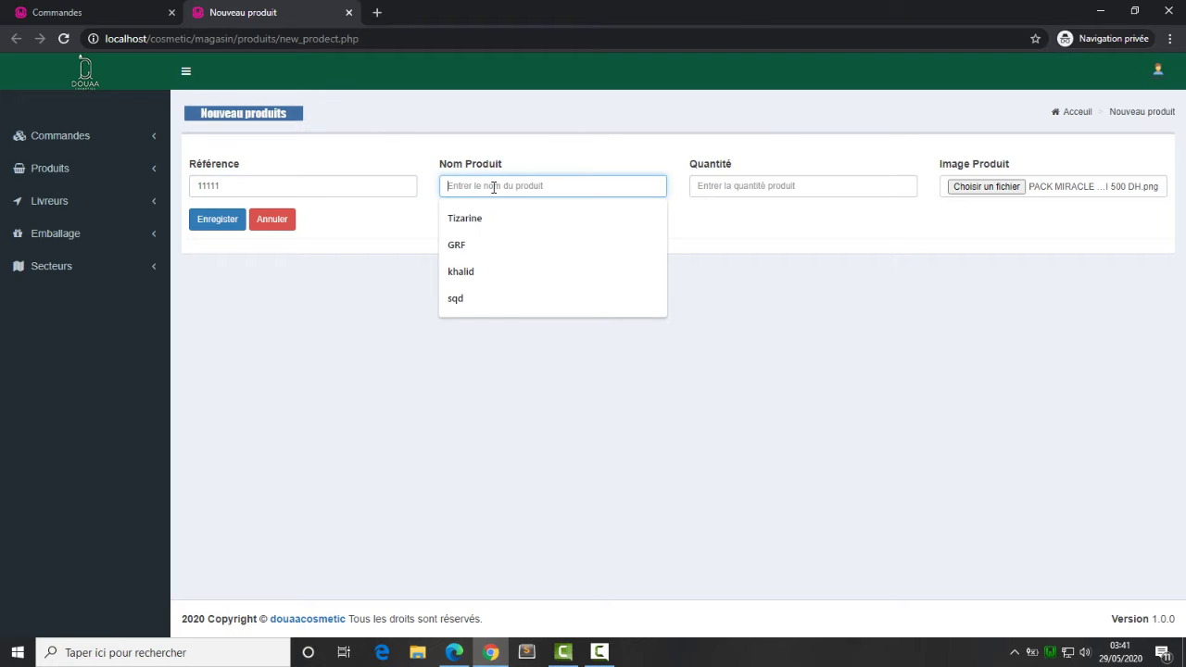
{"action": "left_click", "coordinate": [470, 271]}
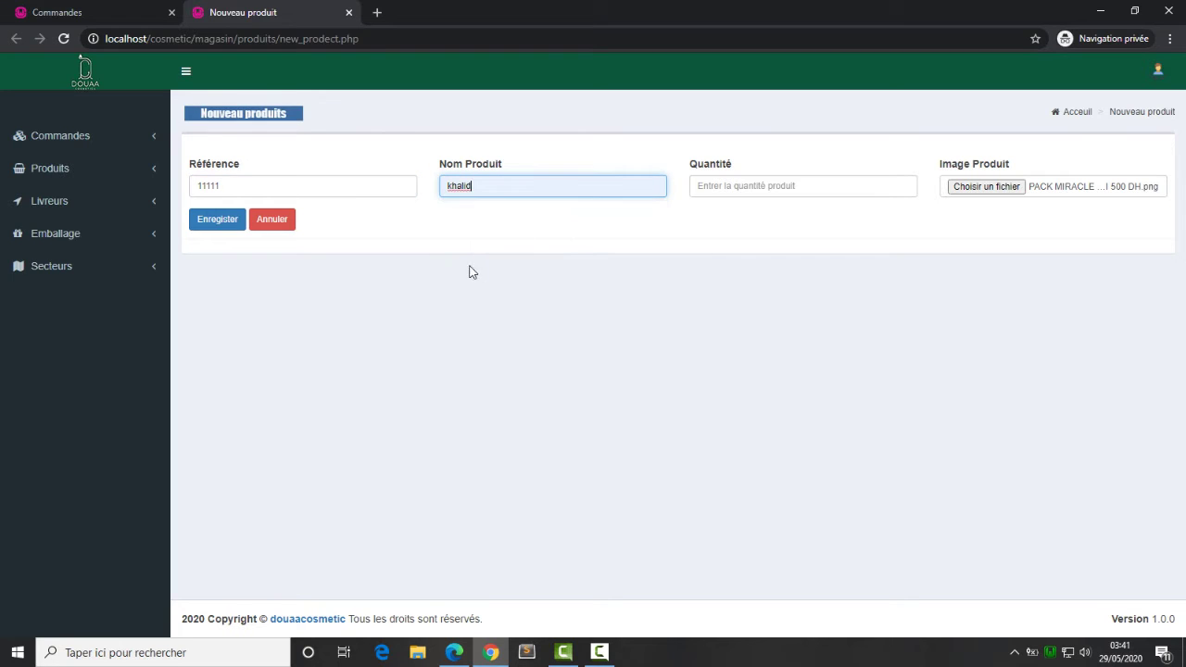
{"action": "left_click", "coordinate": [754, 187]}
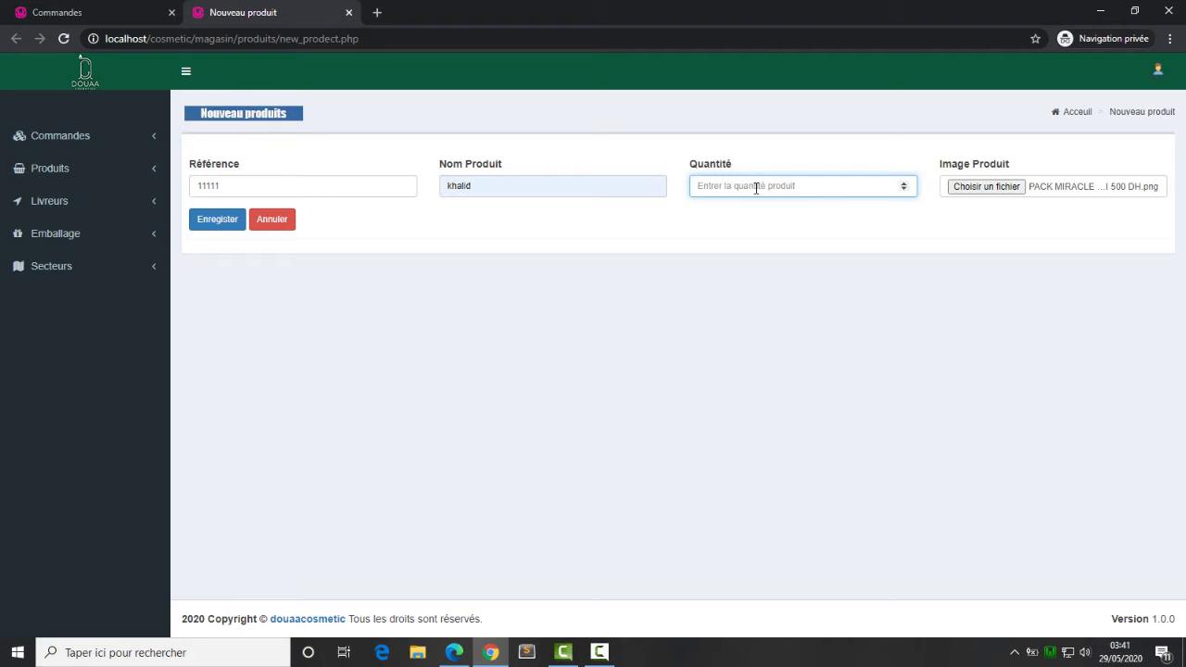
{"action": "type", "text": "354353"}
{"action": "left_click", "coordinate": [222, 224]}
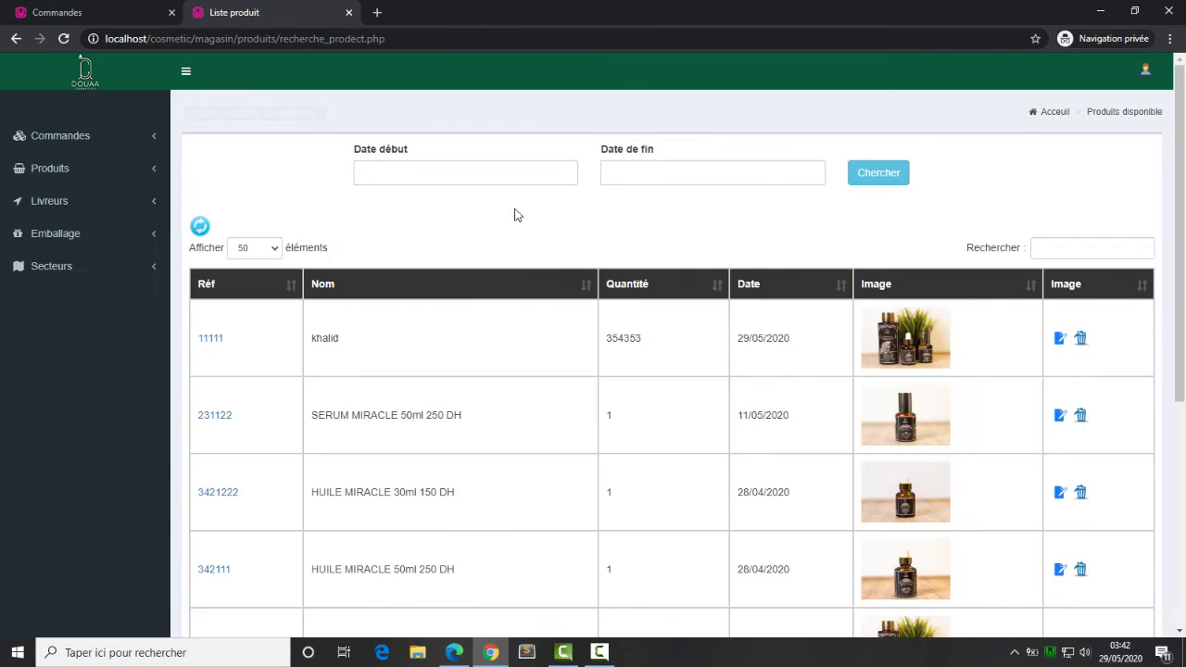
View the information sheet of product 11111 and return to the product list
{"action": "scroll", "coordinate": [246, 258], "scroll_direction": "down", "scroll_amount": 1}
{"action": "left_click", "coordinate": [206, 267]}
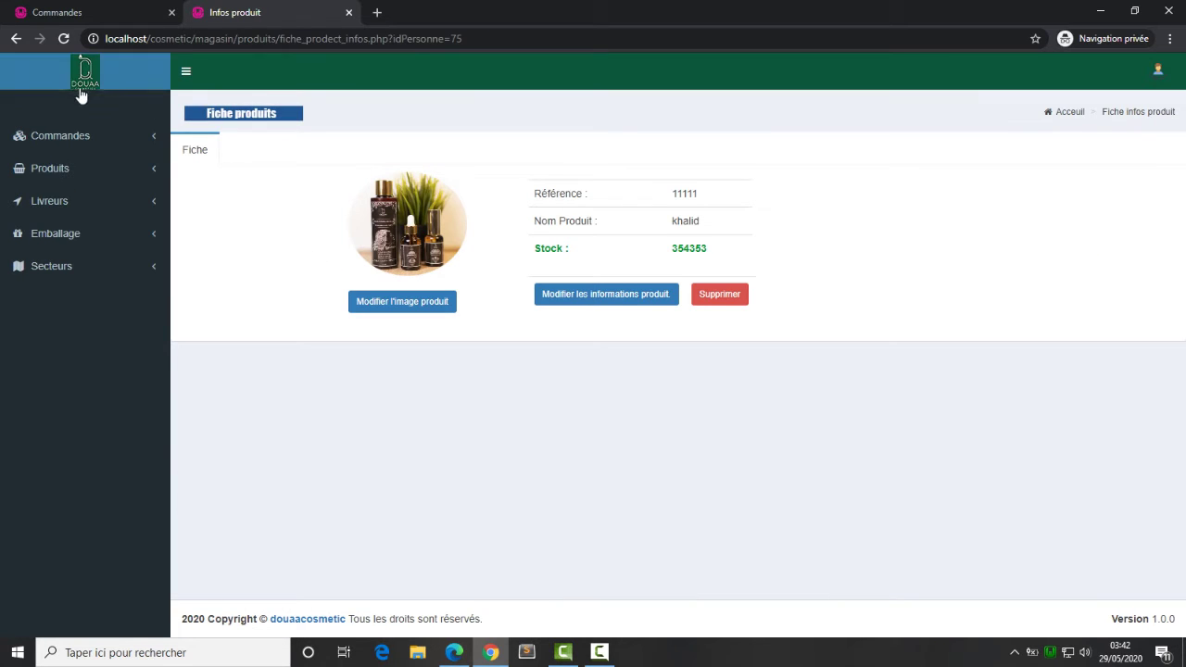
{"action": "left_click", "coordinate": [16, 38]}
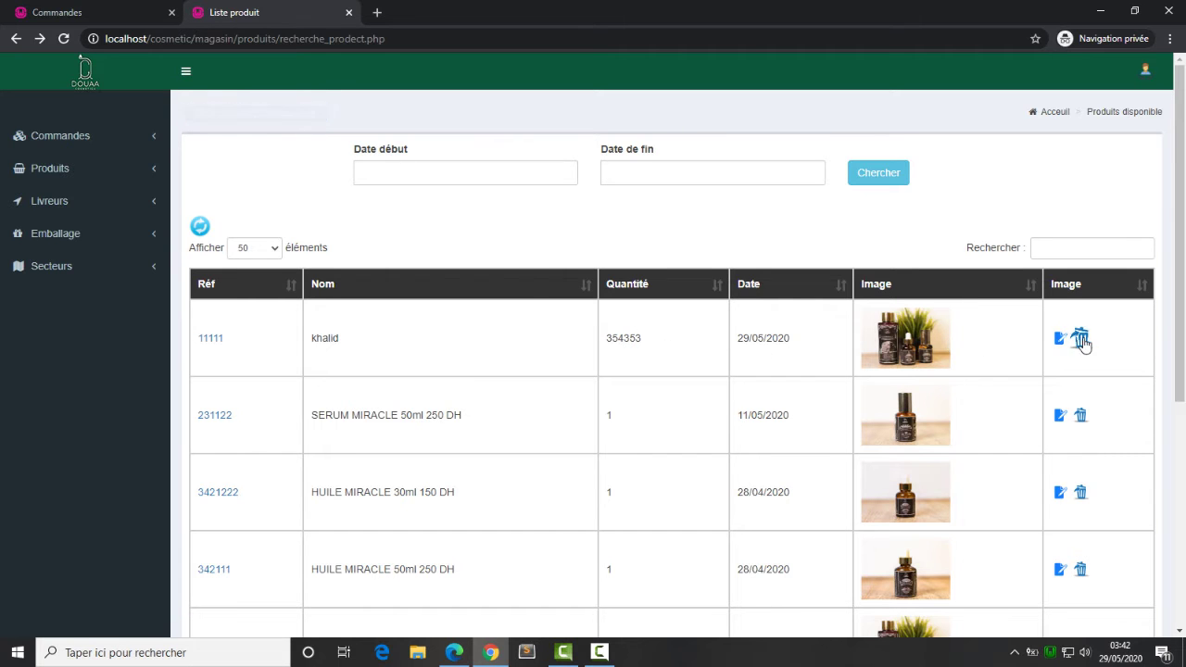
Delete product 11111 from the list of available products and look over the refreshed list
{"action": "left_click", "coordinate": [1081, 338]}
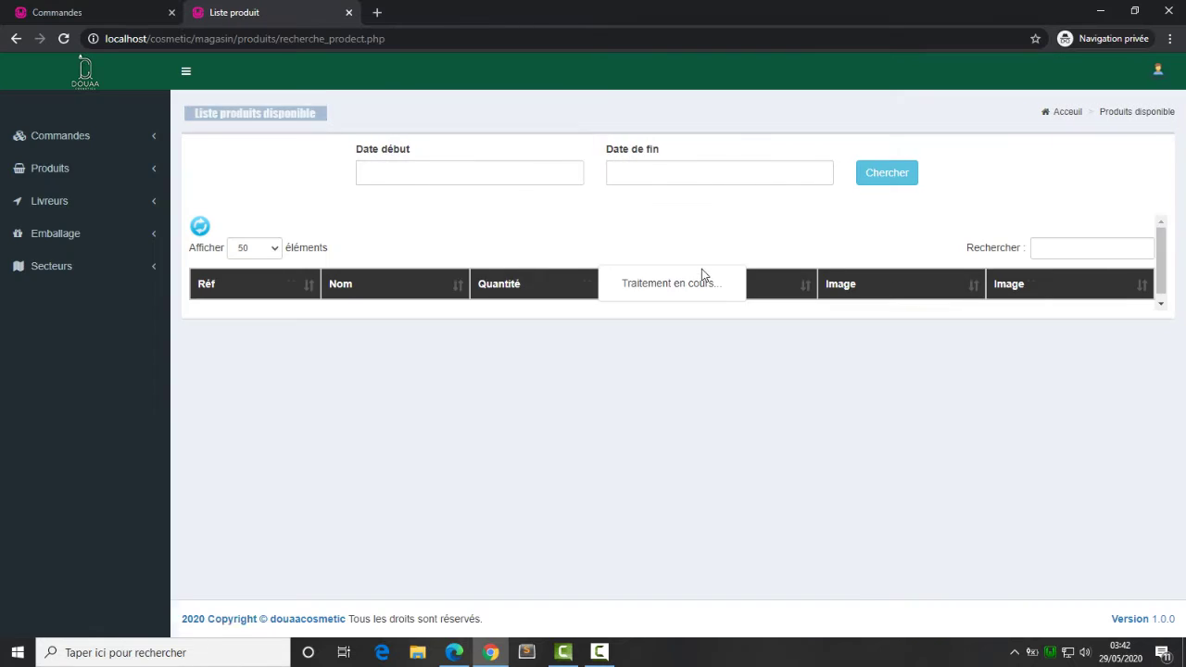
{"action": "scroll", "coordinate": [546, 274], "scroll_direction": "down", "scroll_amount": 1}
{"action": "scroll", "coordinate": [540, 278], "scroll_direction": "up", "scroll_amount": 1}
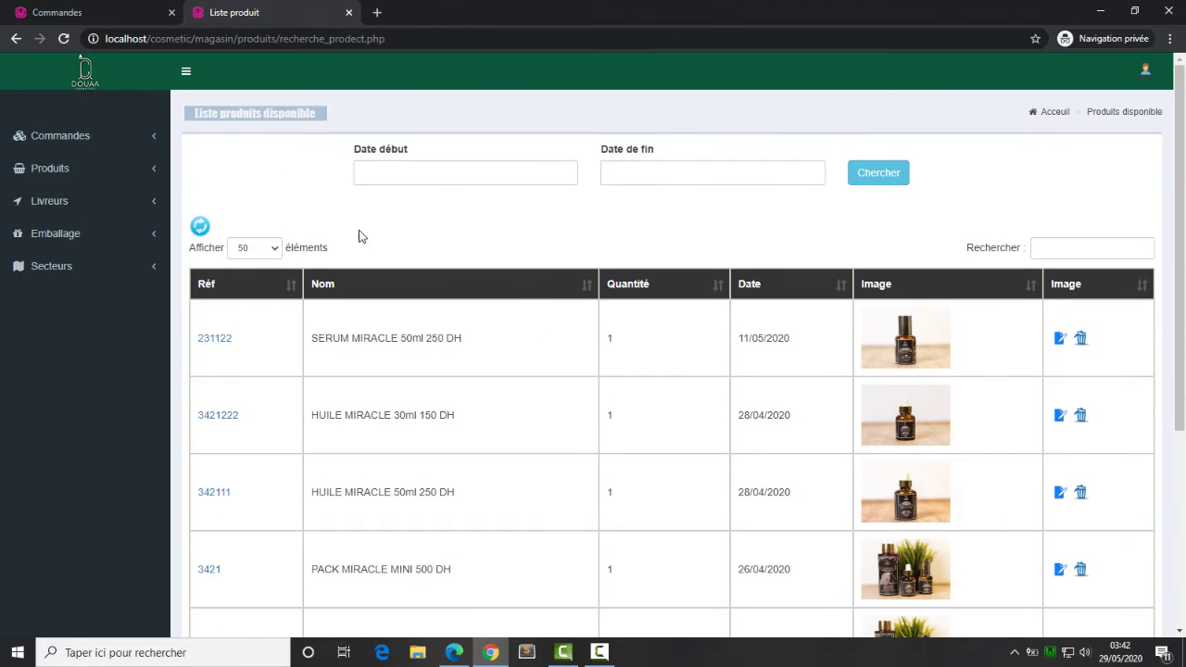
Close the current product tab, reopen the product list in a new tab and view the sheet of SERUM MIRACLE 50ml 250 DH
{"action": "left_click", "coordinate": [350, 13]}
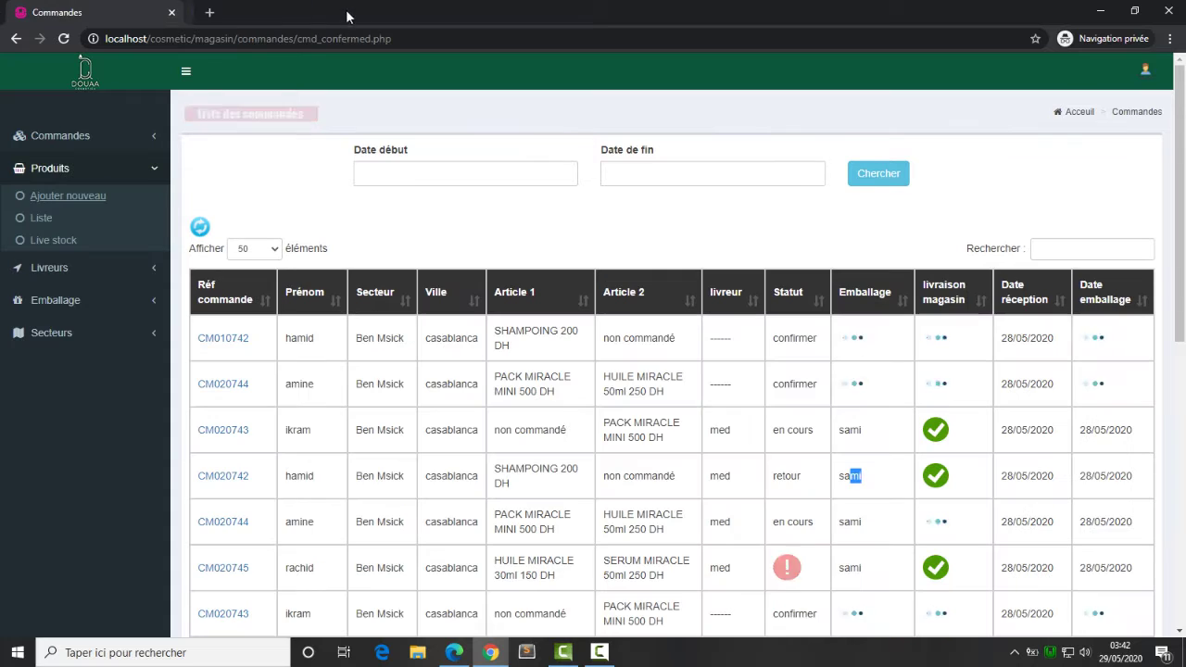
{"action": "left_click", "coordinate": [41, 221]}
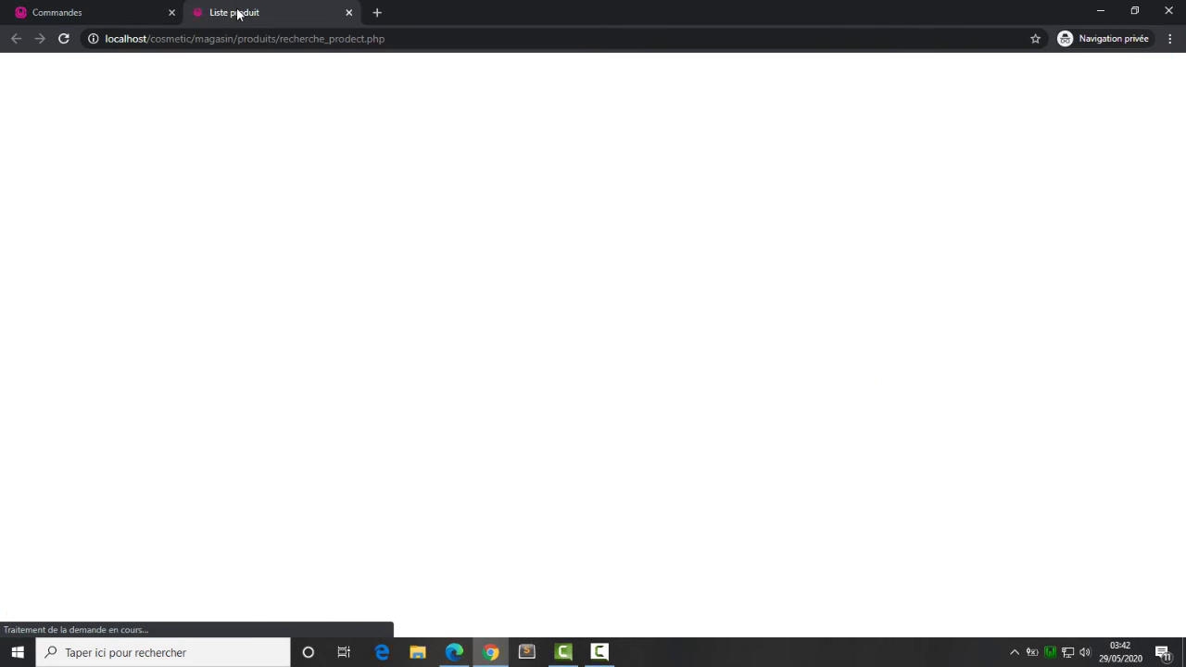
{"action": "scroll", "coordinate": [588, 480], "scroll_direction": "down", "scroll_amount": 3}
{"action": "scroll", "coordinate": [588, 480], "scroll_direction": "up", "scroll_amount": 2}
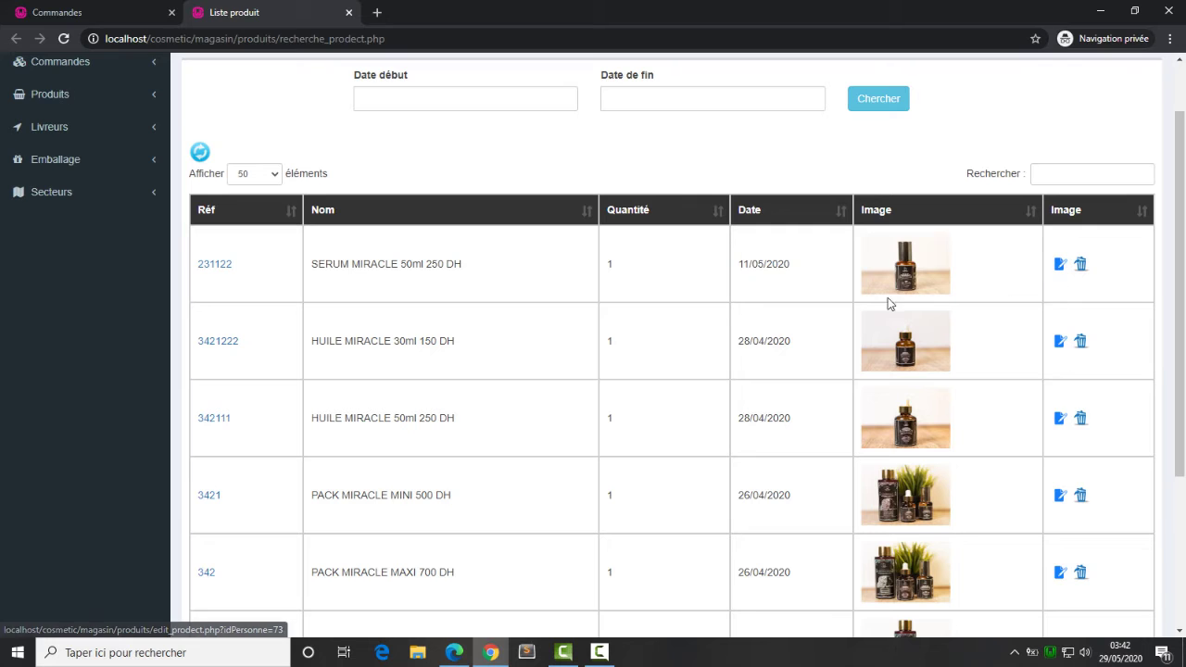
{"action": "scroll", "coordinate": [560, 308], "scroll_direction": "up", "scroll_amount": 1}
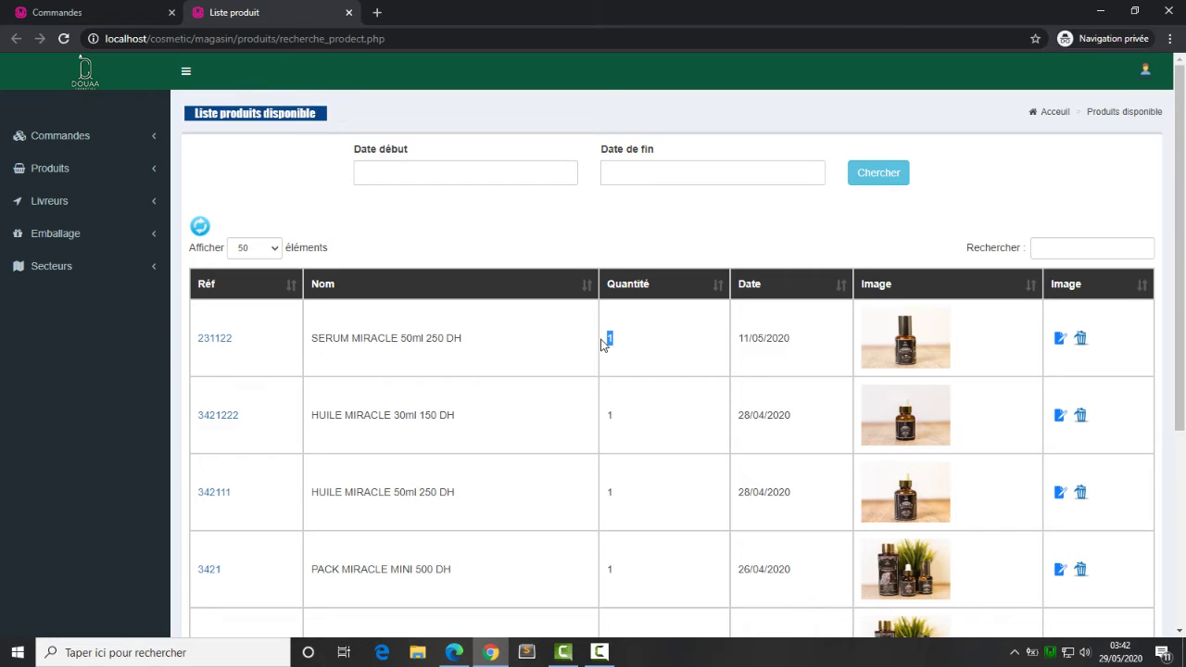
{"action": "left_click", "coordinate": [210, 340]}
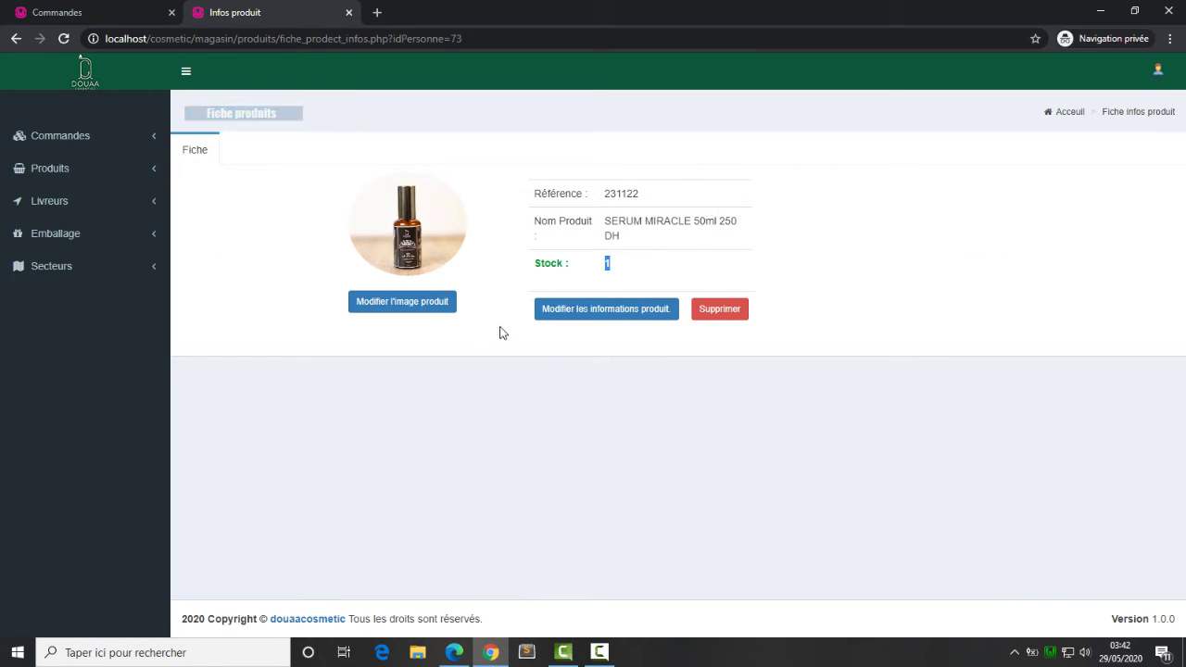
Add a quantity of 10 to SERUM MIRACLE 50ml 250 DH, save the change and check the stock on its sheet
{"action": "left_click", "coordinate": [599, 315]}
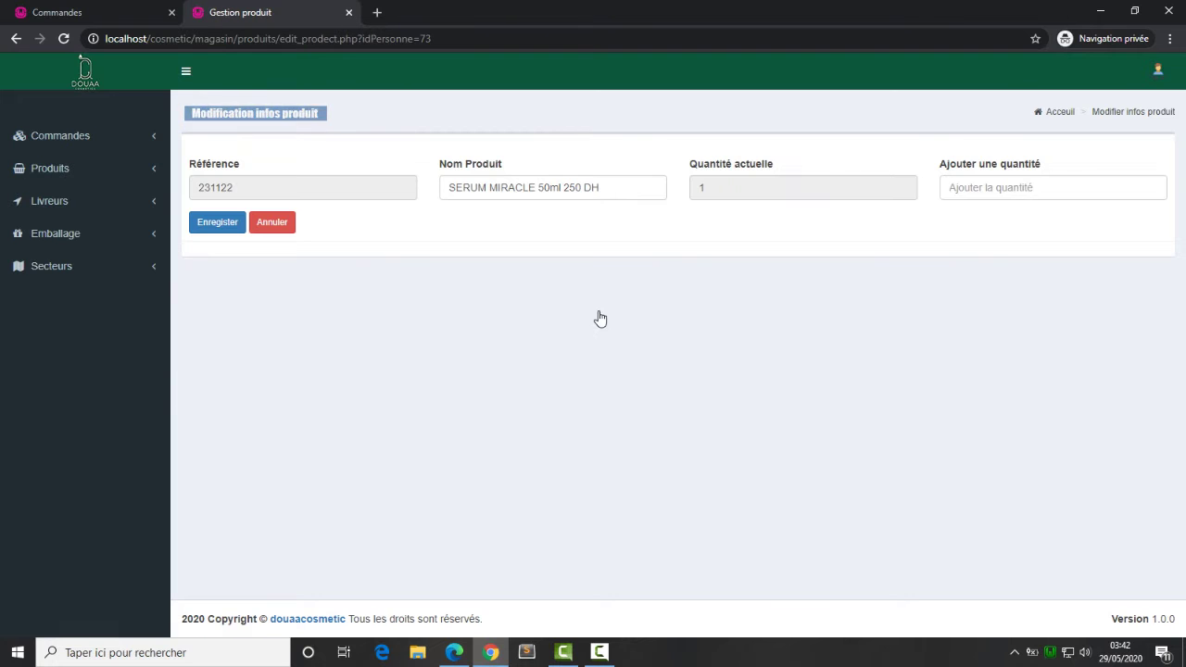
{"action": "left_click", "coordinate": [696, 190]}
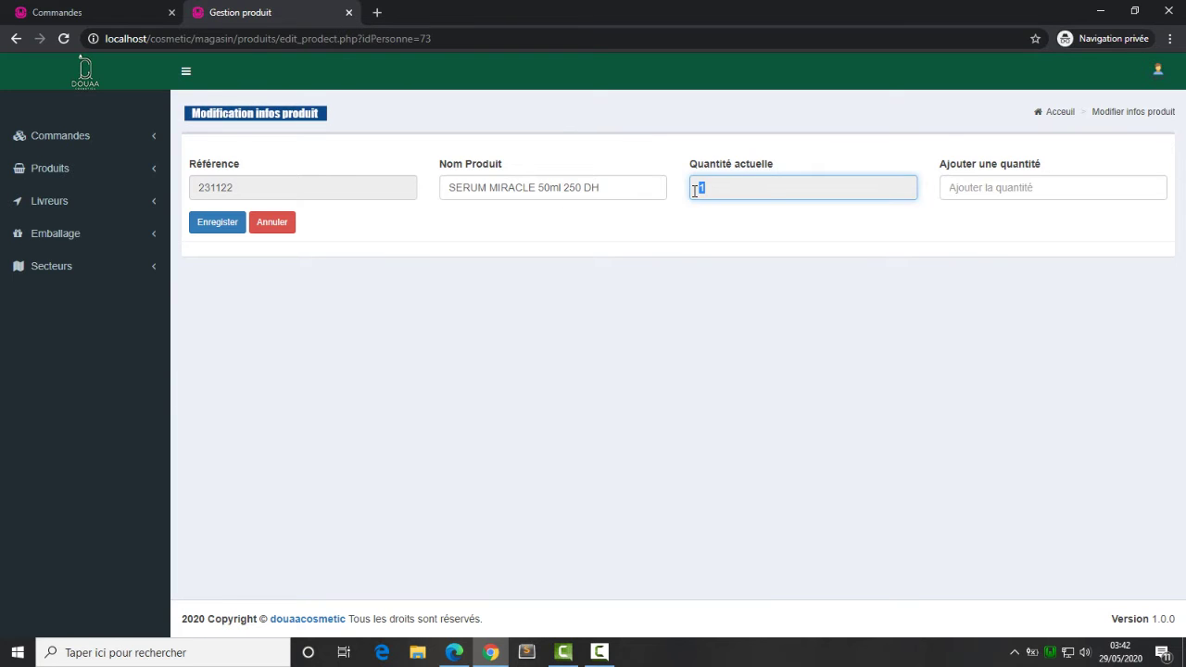
{"action": "left_click", "coordinate": [980, 188]}
{"action": "type", "text": "10"}
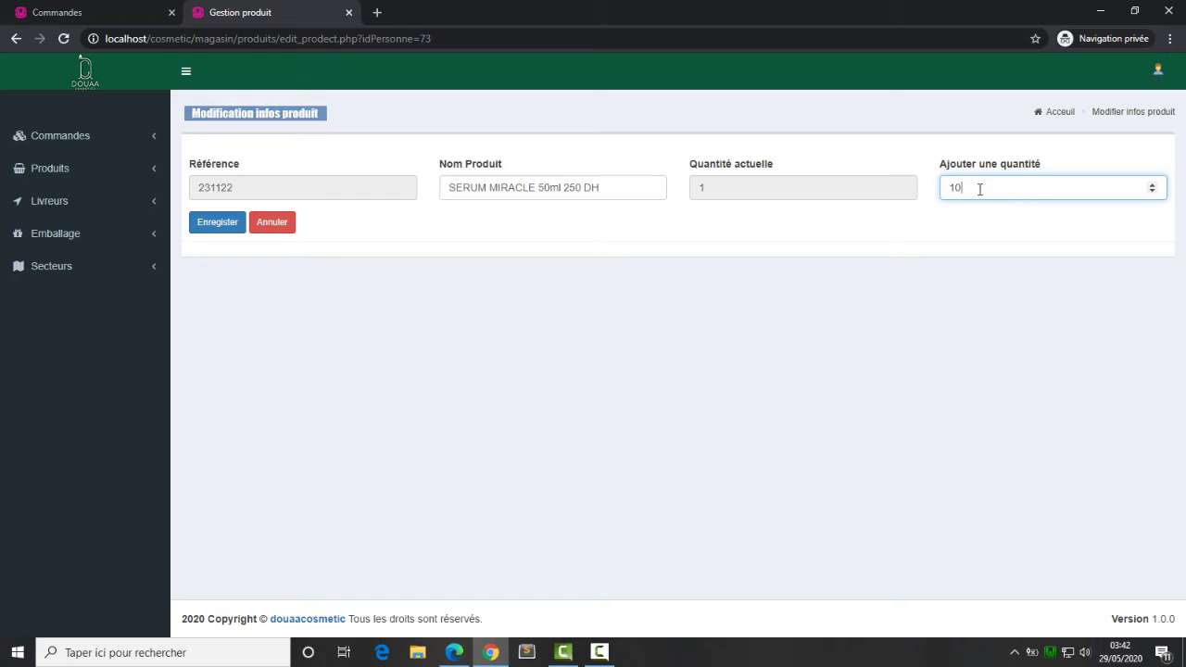
{"action": "left_click", "coordinate": [229, 228]}
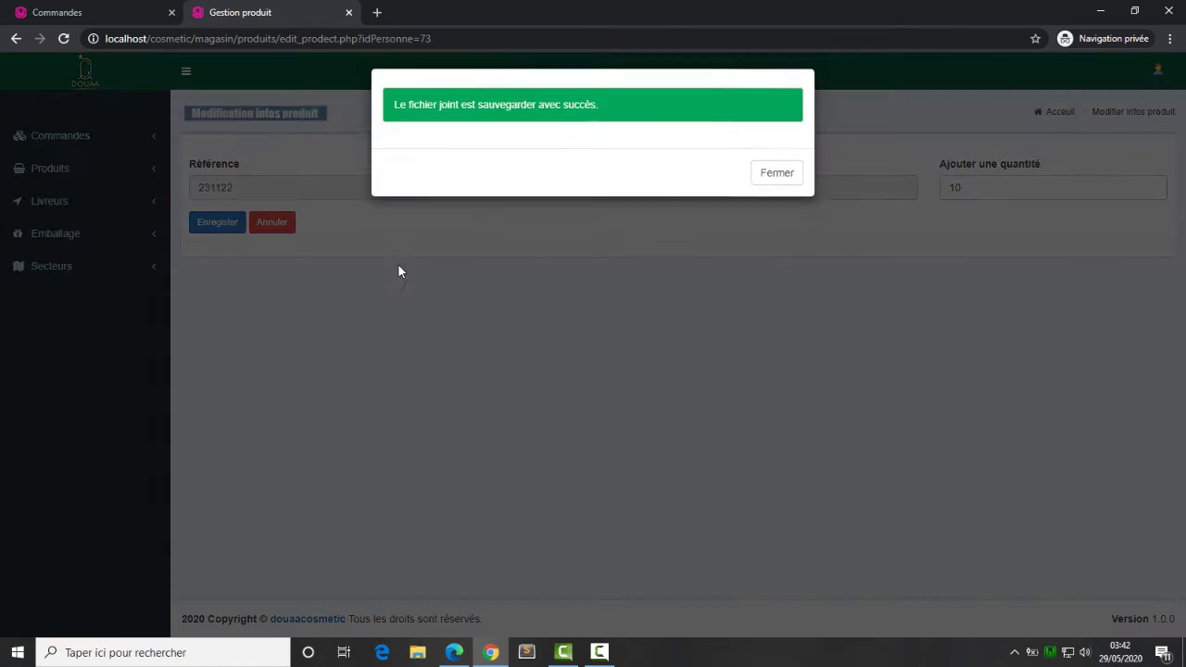
{"action": "left_click", "coordinate": [778, 180]}
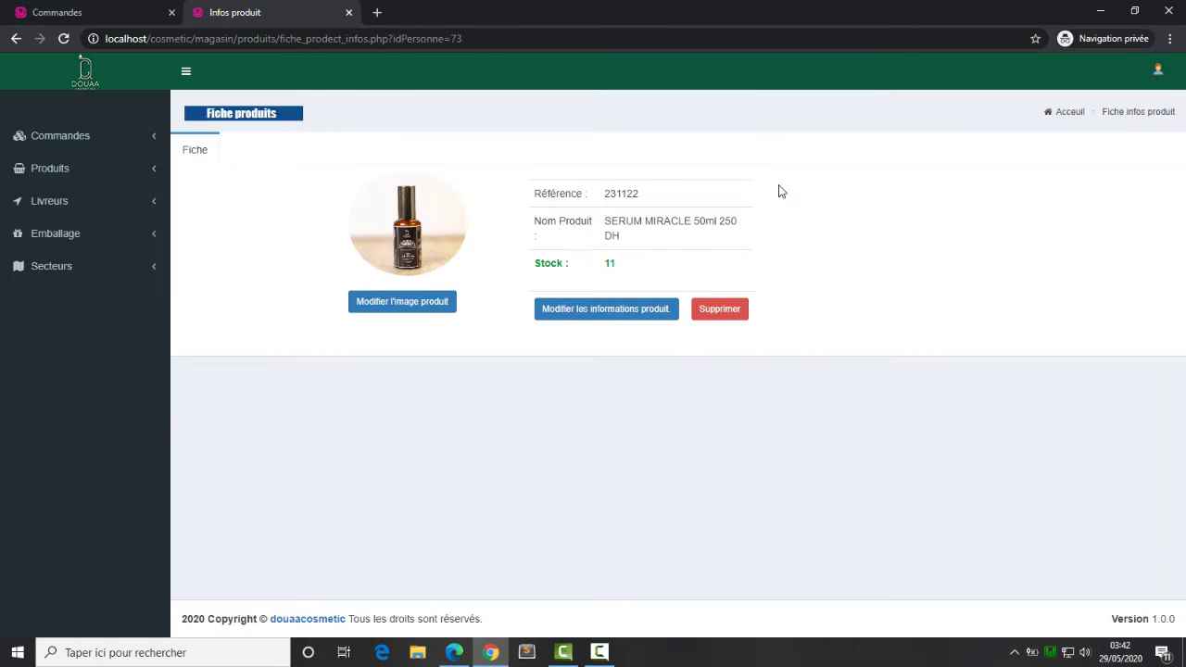
{"action": "double_click", "coordinate": [607, 266]}
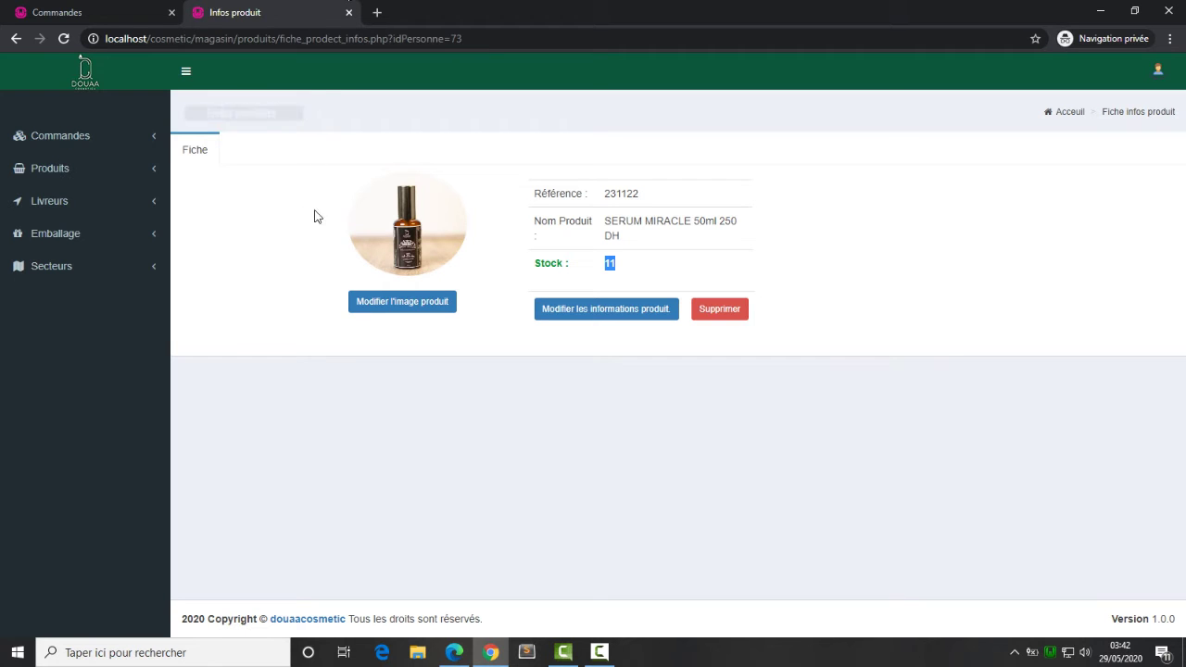
Close the product sheet's browser tab and open the live stock overview
{"action": "left_click", "coordinate": [348, 12]}
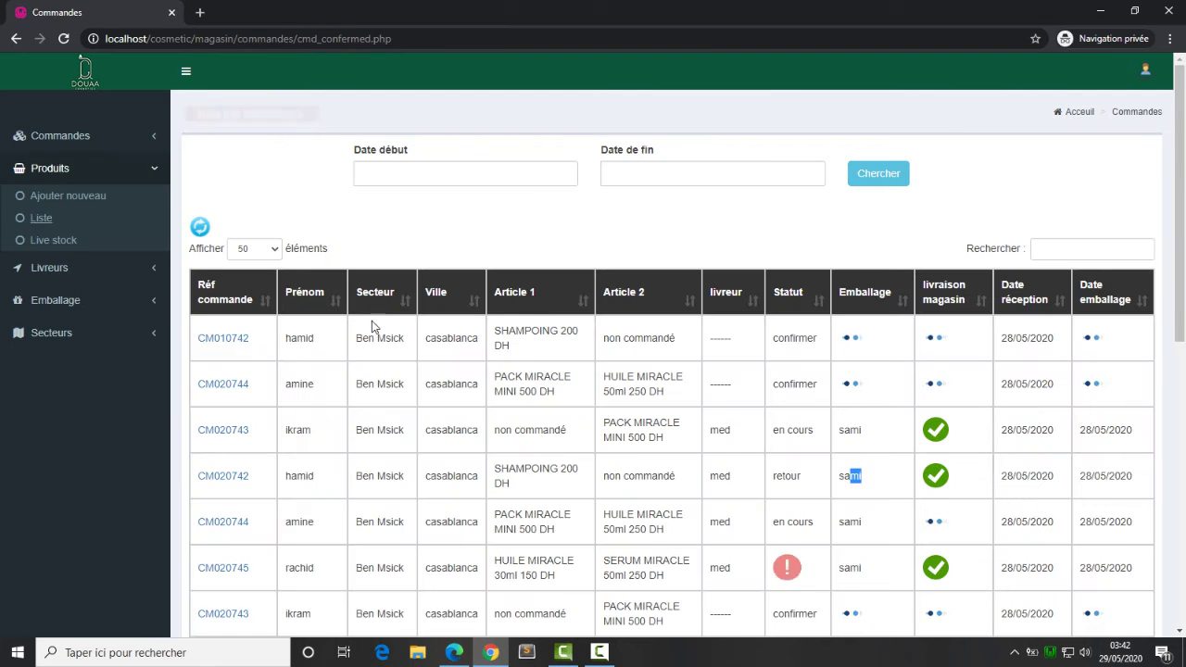
{"action": "left_click", "coordinate": [74, 240]}
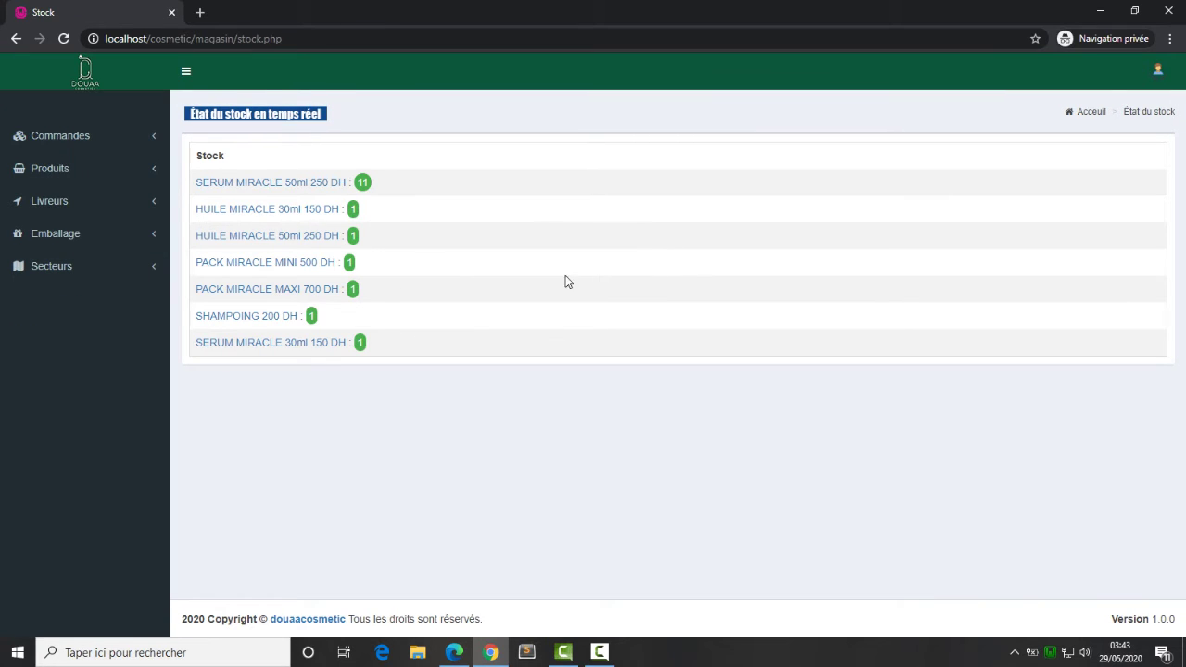
Open the list of delivery service users and view the sectors assigned to the listed user
{"action": "left_click", "coordinate": [78, 239]}
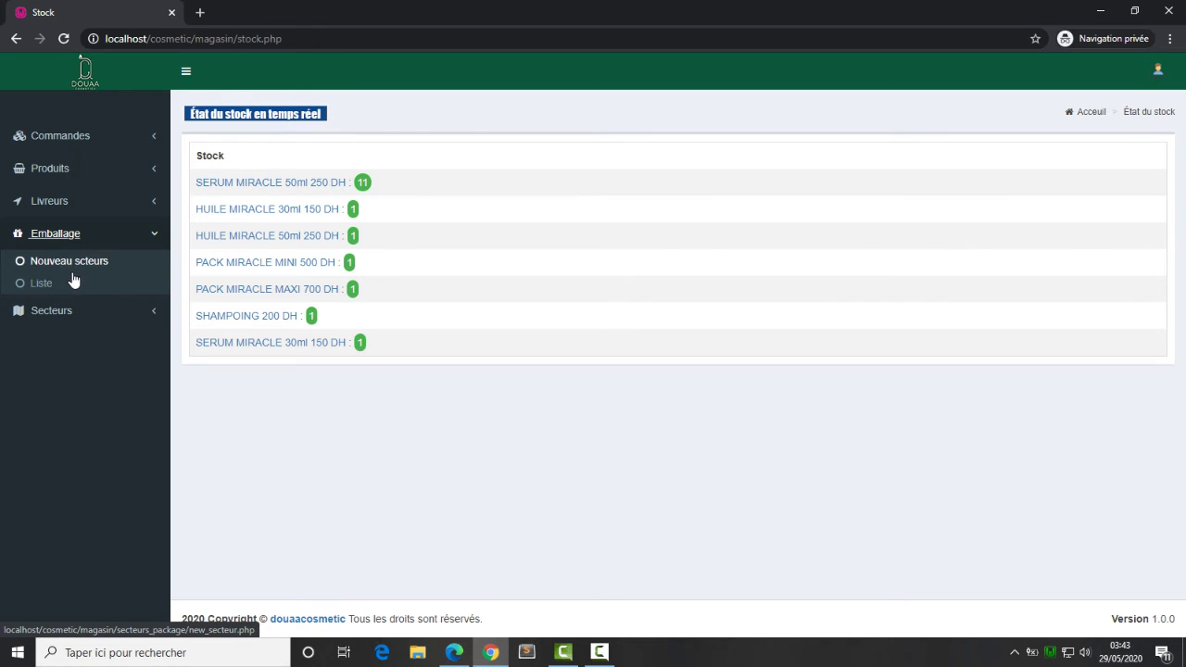
{"action": "left_click", "coordinate": [55, 211]}
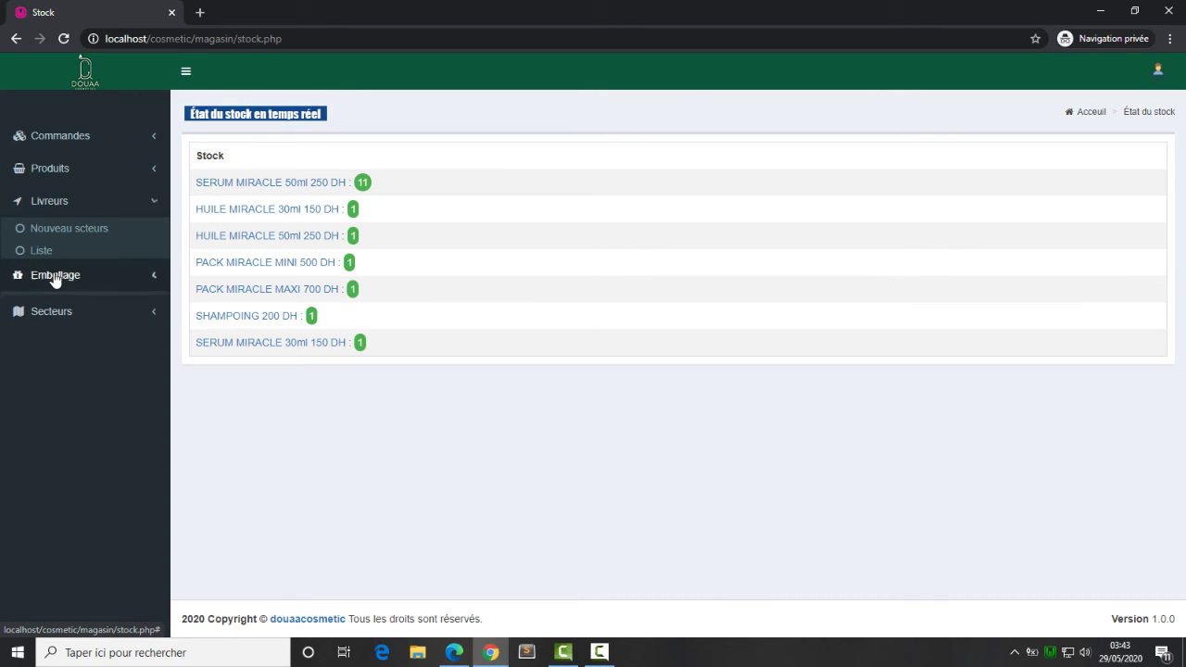
{"action": "left_click", "coordinate": [53, 276]}
{"action": "left_click", "coordinate": [51, 211]}
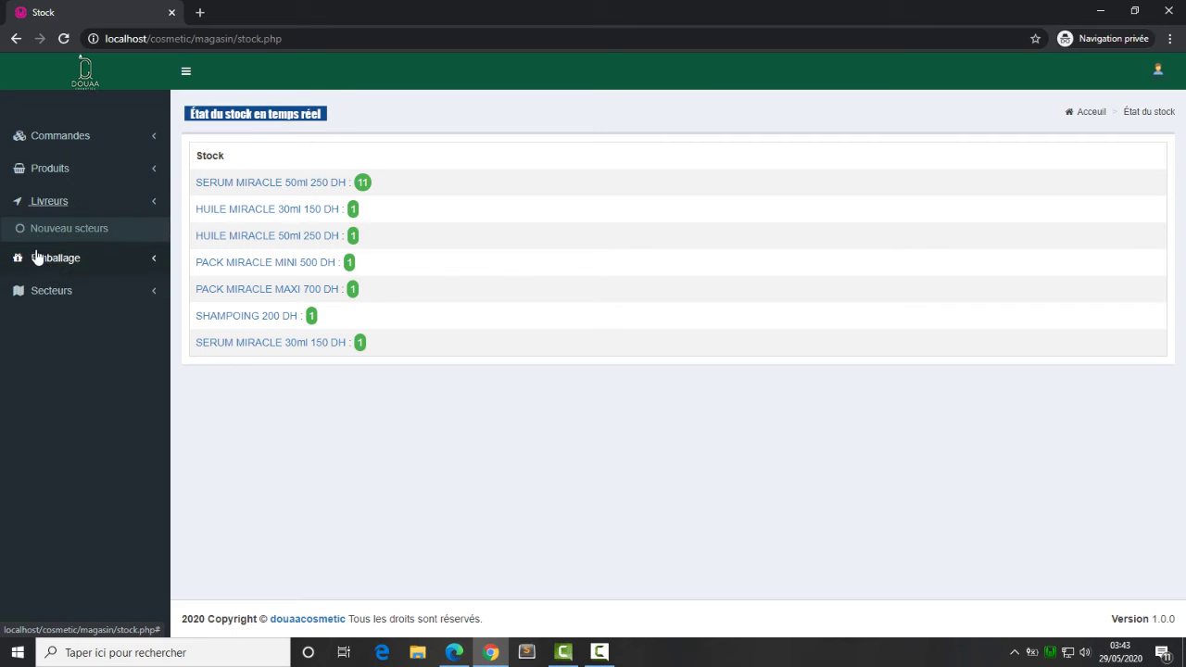
{"action": "left_click", "coordinate": [55, 209]}
{"action": "left_click", "coordinate": [52, 213]}
{"action": "left_click", "coordinate": [44, 250]}
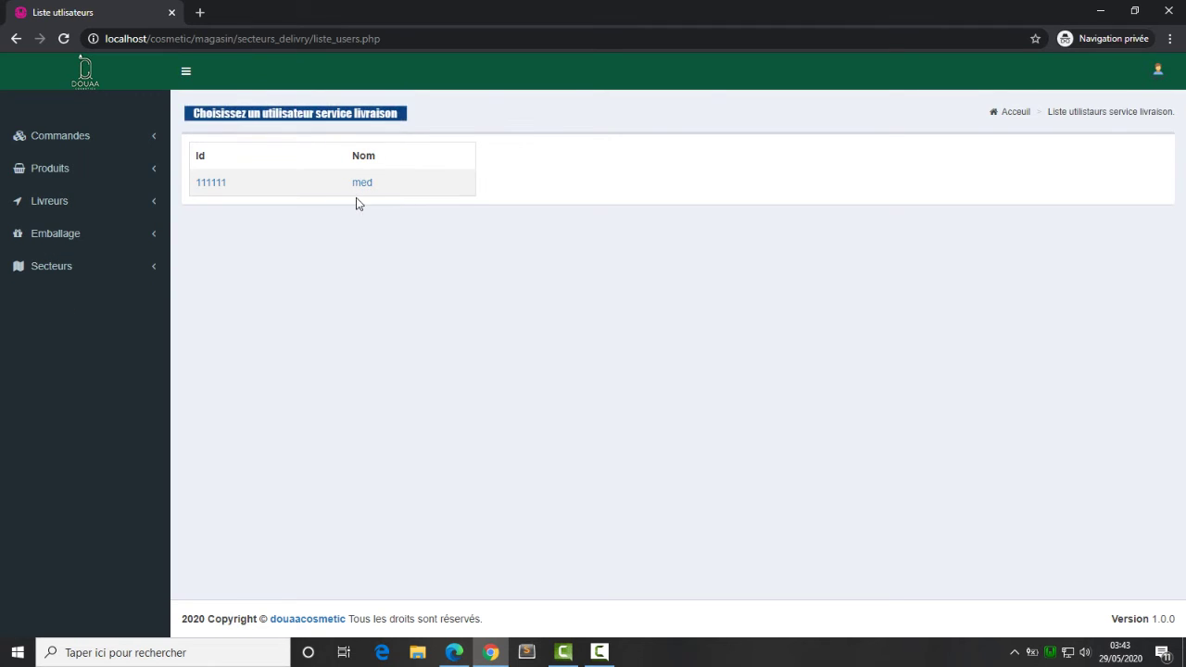
{"action": "left_click", "coordinate": [363, 184]}
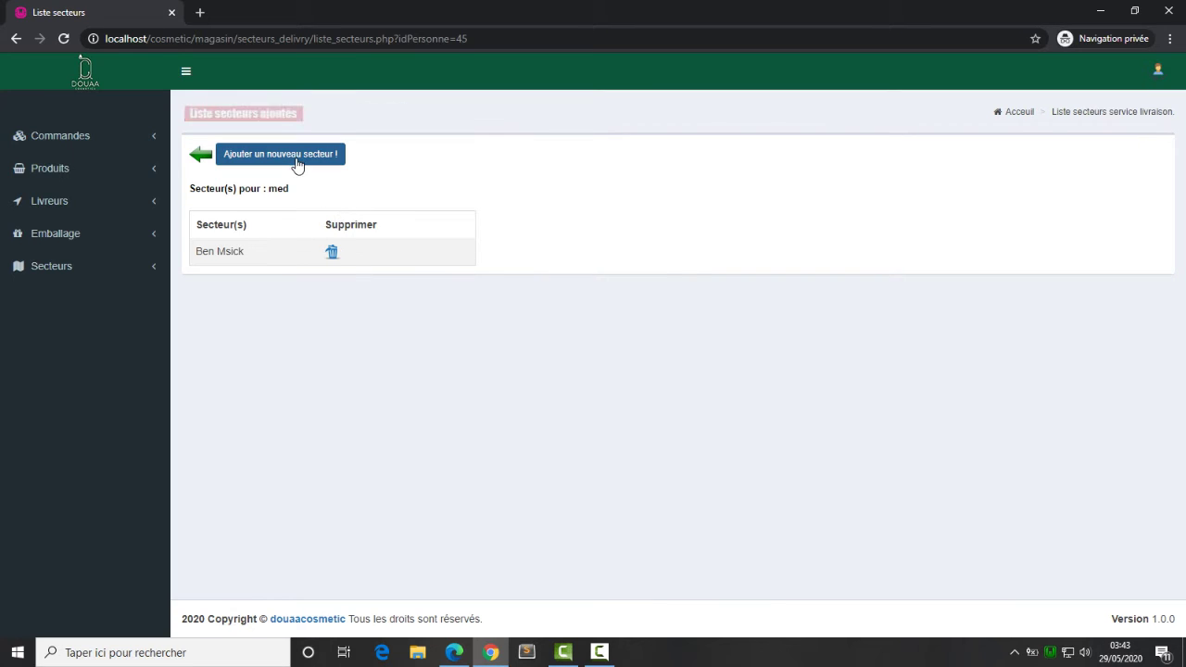
Open the form for adding a sector to this delivery user and browse the available sectors without choosing one
{"action": "left_click", "coordinate": [295, 156]}
{"action": "left_click", "coordinate": [362, 207]}
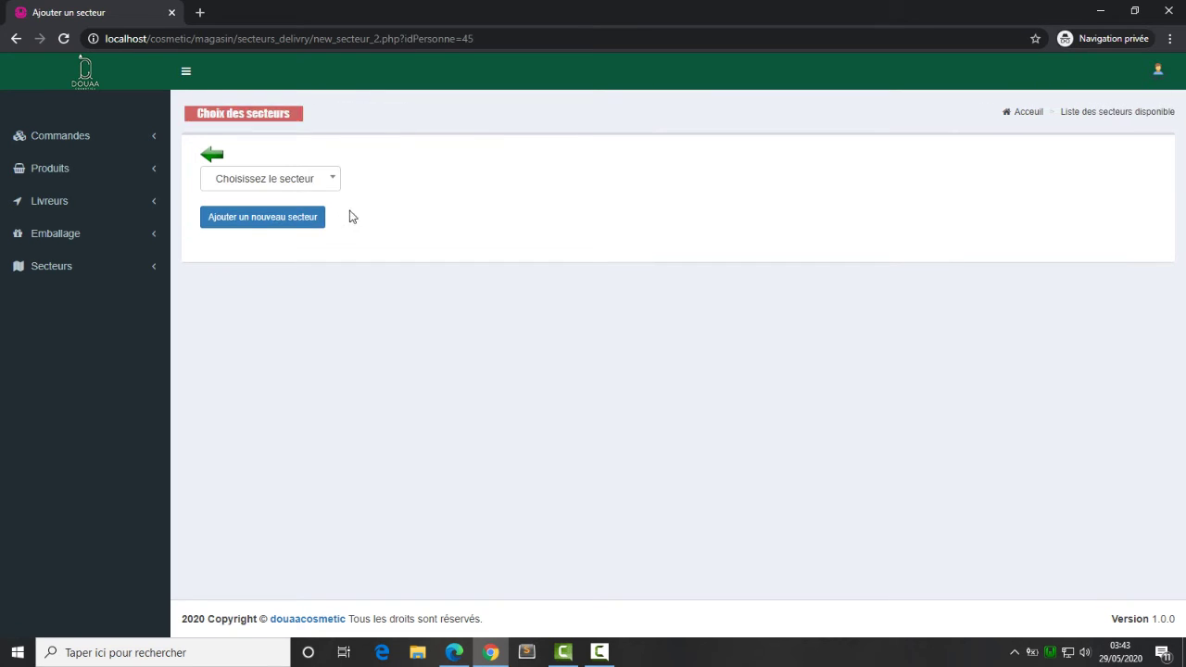
{"action": "left_click", "coordinate": [305, 180]}
{"action": "scroll", "coordinate": [276, 292], "scroll_direction": "down", "scroll_amount": 2}
{"action": "scroll", "coordinate": [276, 292], "scroll_direction": "down", "scroll_amount": 5}
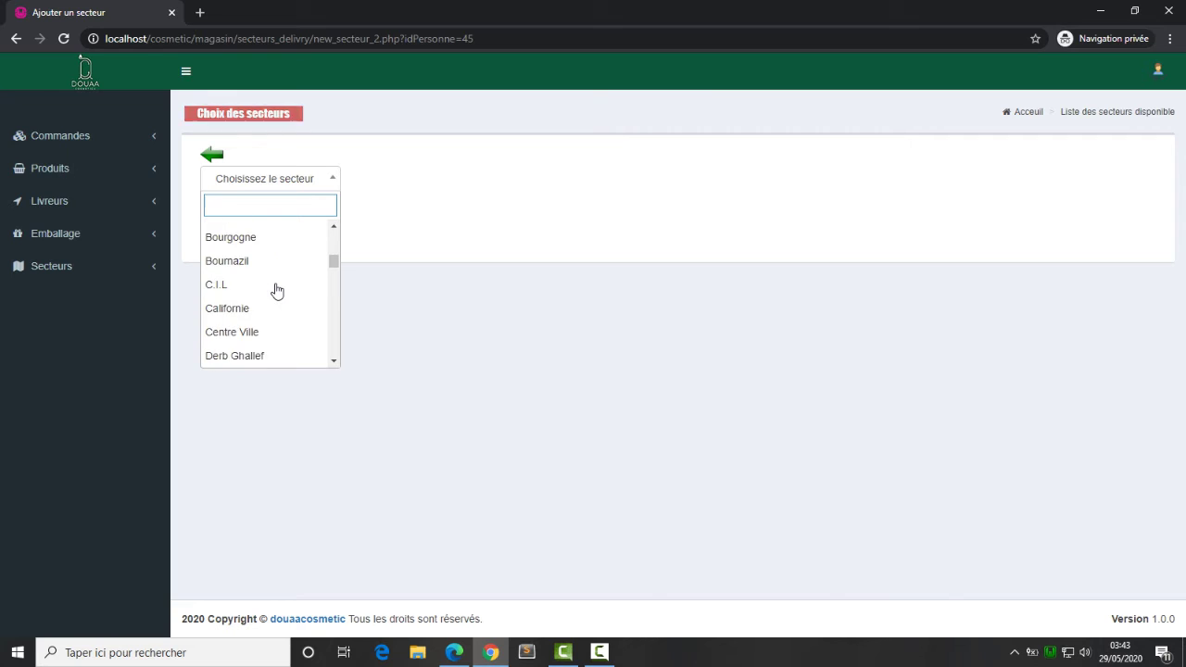
{"action": "scroll", "coordinate": [276, 292], "scroll_direction": "up", "scroll_amount": 5}
{"action": "scroll", "coordinate": [276, 292], "scroll_direction": "up", "scroll_amount": 3}
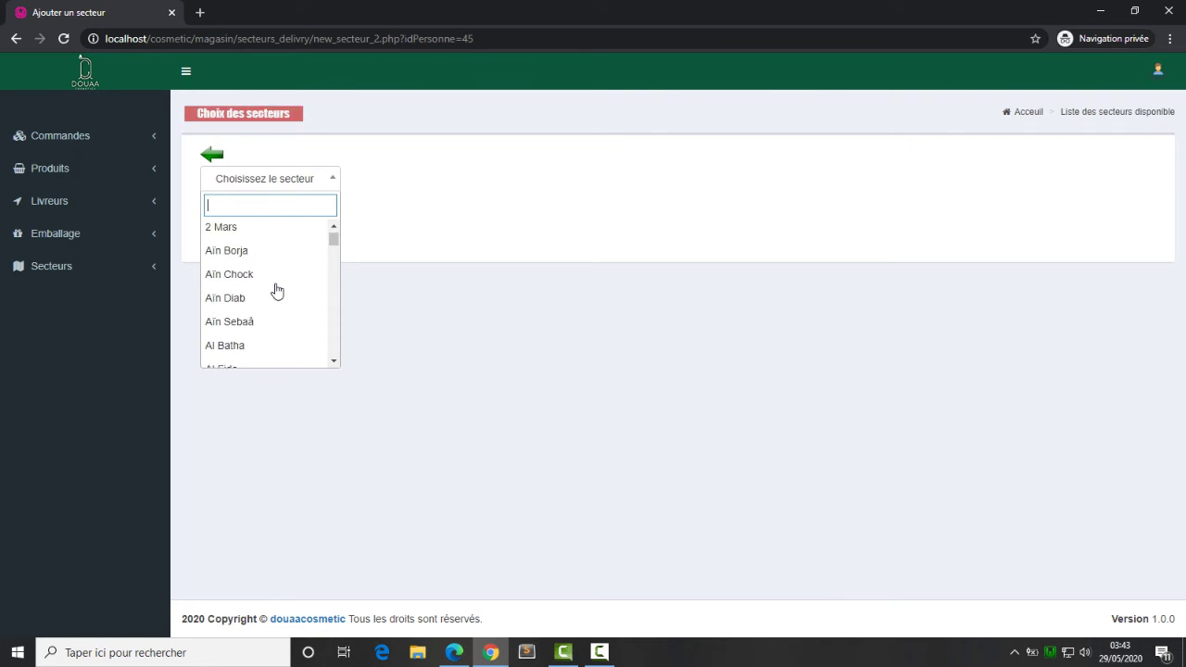
{"action": "left_click", "coordinate": [469, 228]}
{"action": "left_click", "coordinate": [297, 189]}
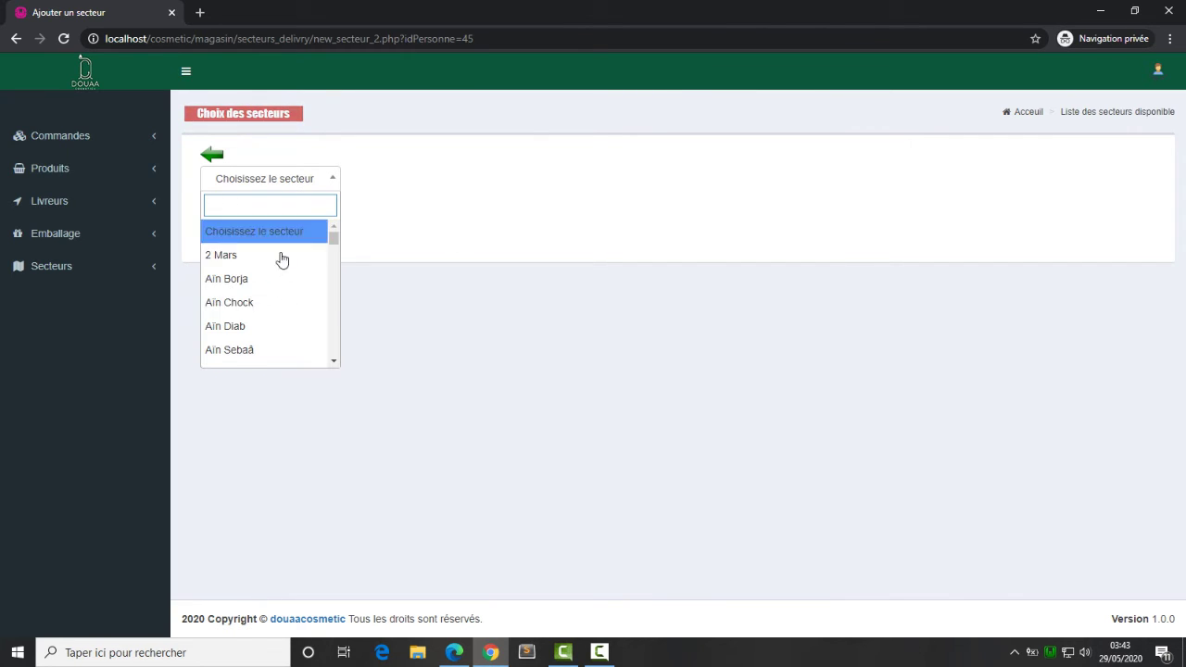
{"action": "left_click", "coordinate": [387, 241]}
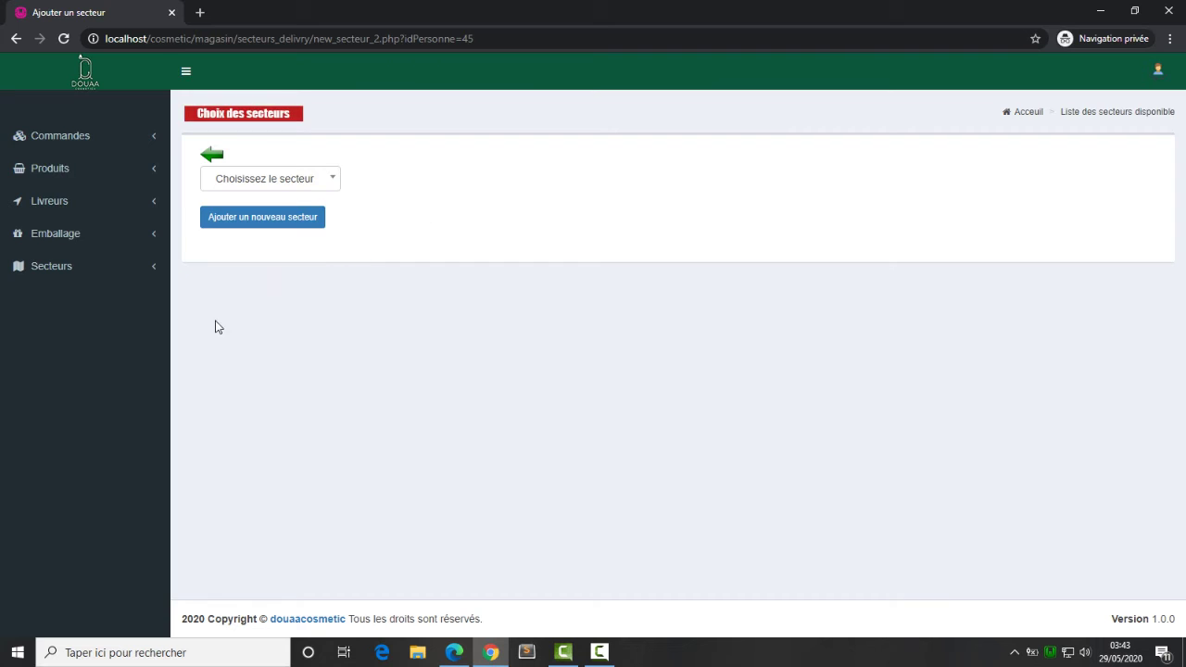
Open the list of all sectors, show 100 entries per page and look through them
{"action": "left_click", "coordinate": [73, 272]}
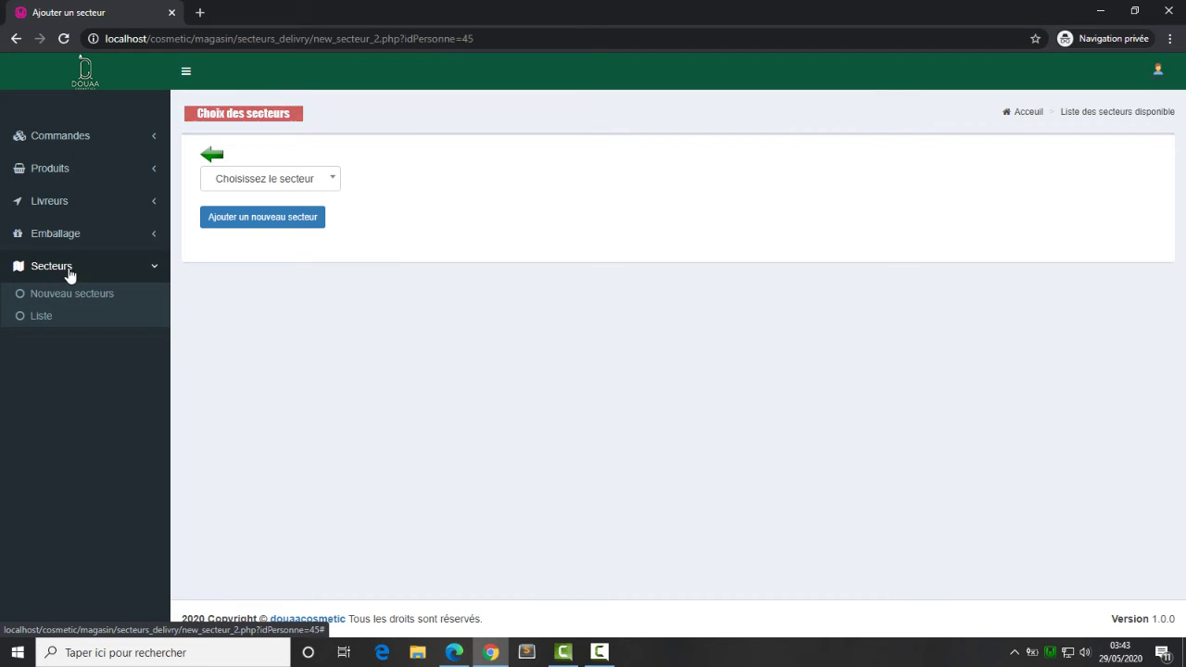
{"action": "left_click", "coordinate": [51, 317]}
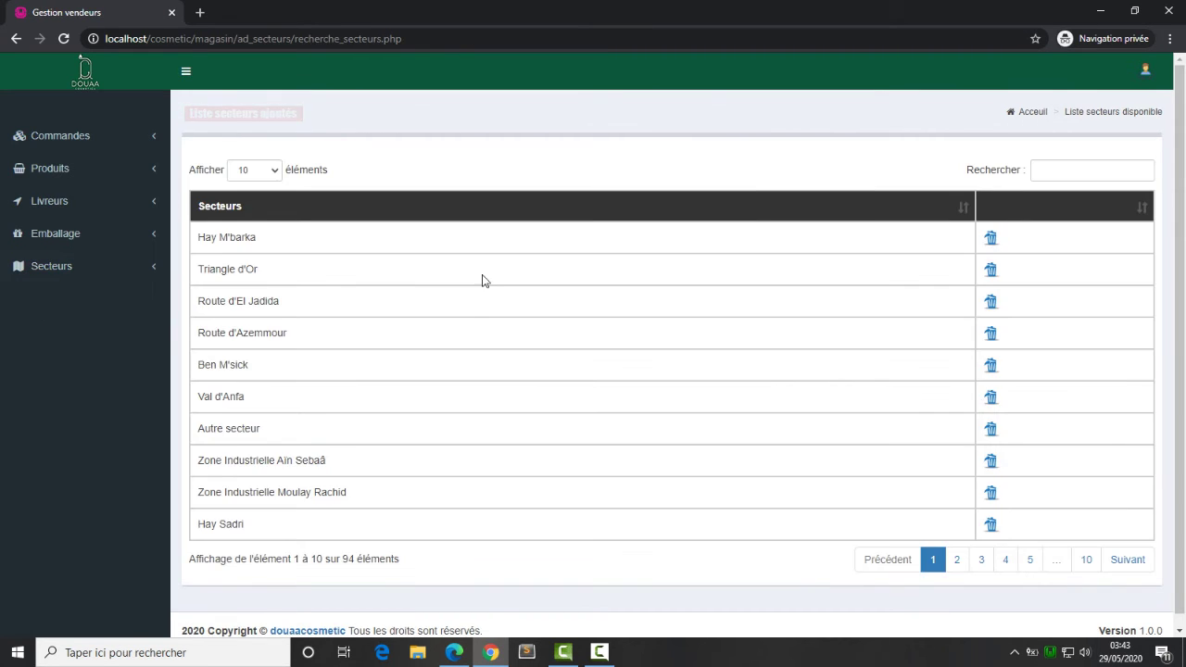
{"action": "left_click", "coordinate": [252, 171]}
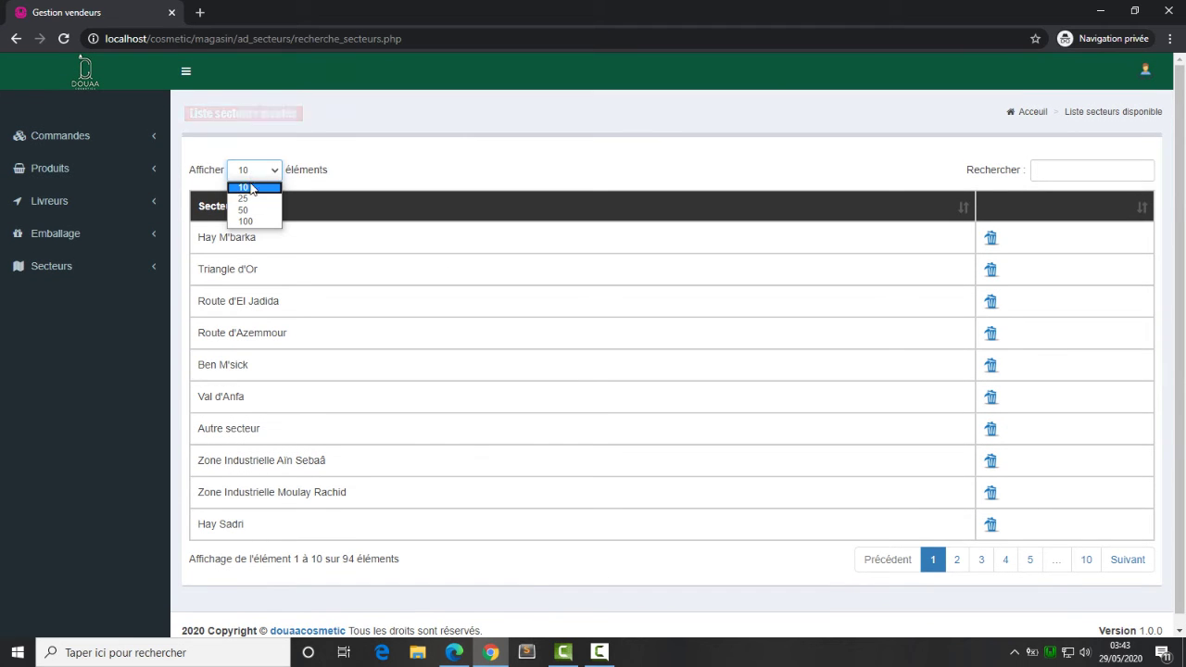
{"action": "left_click", "coordinate": [249, 222]}
{"action": "scroll", "coordinate": [474, 271], "scroll_direction": "down", "scroll_amount": 15}
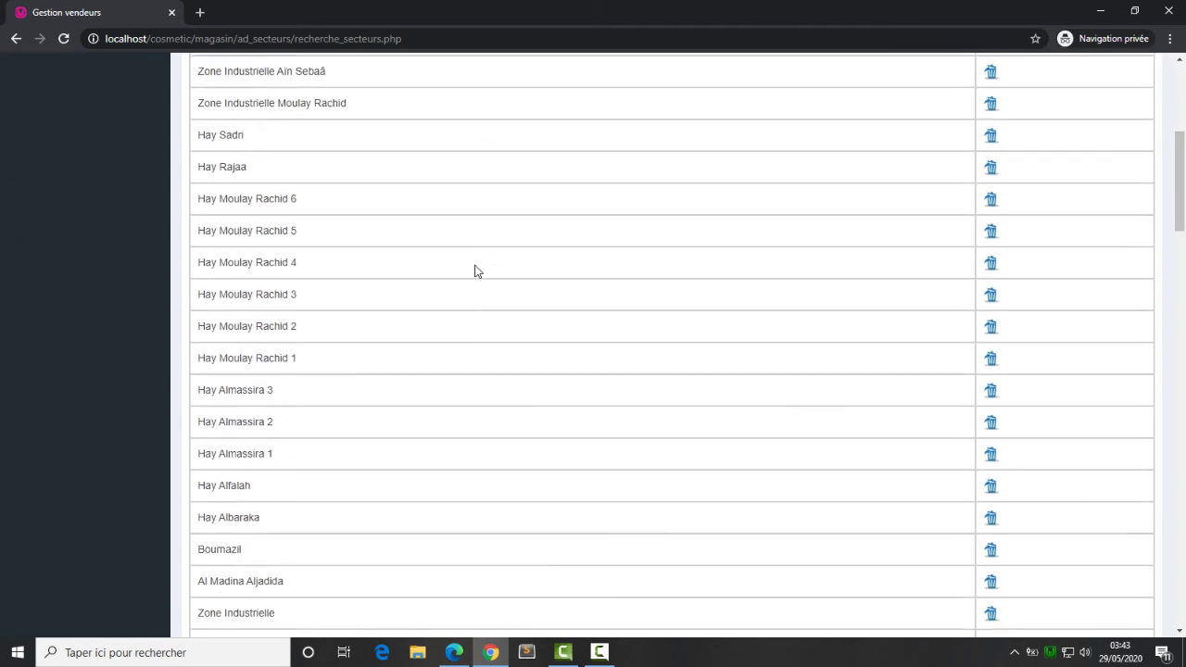
{"action": "scroll", "coordinate": [474, 270], "scroll_direction": "down", "scroll_amount": 6}
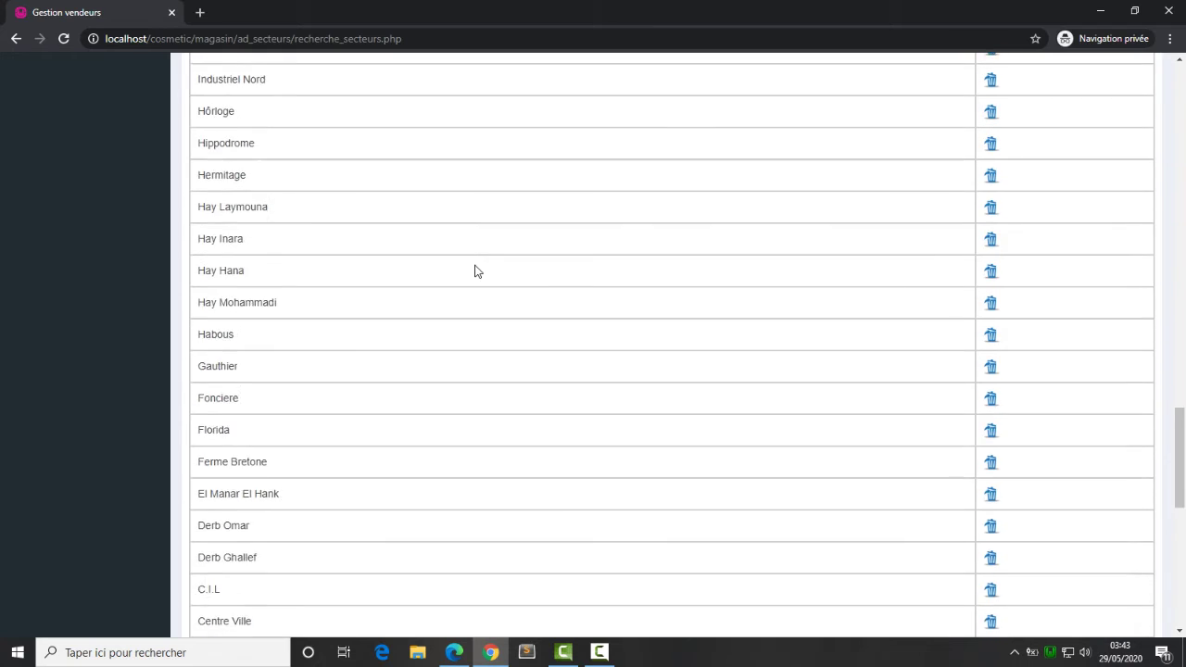
{"action": "scroll", "coordinate": [474, 271], "scroll_direction": "up", "scroll_amount": 10}
{"action": "scroll", "coordinate": [475, 270], "scroll_direction": "up", "scroll_amount": 15}
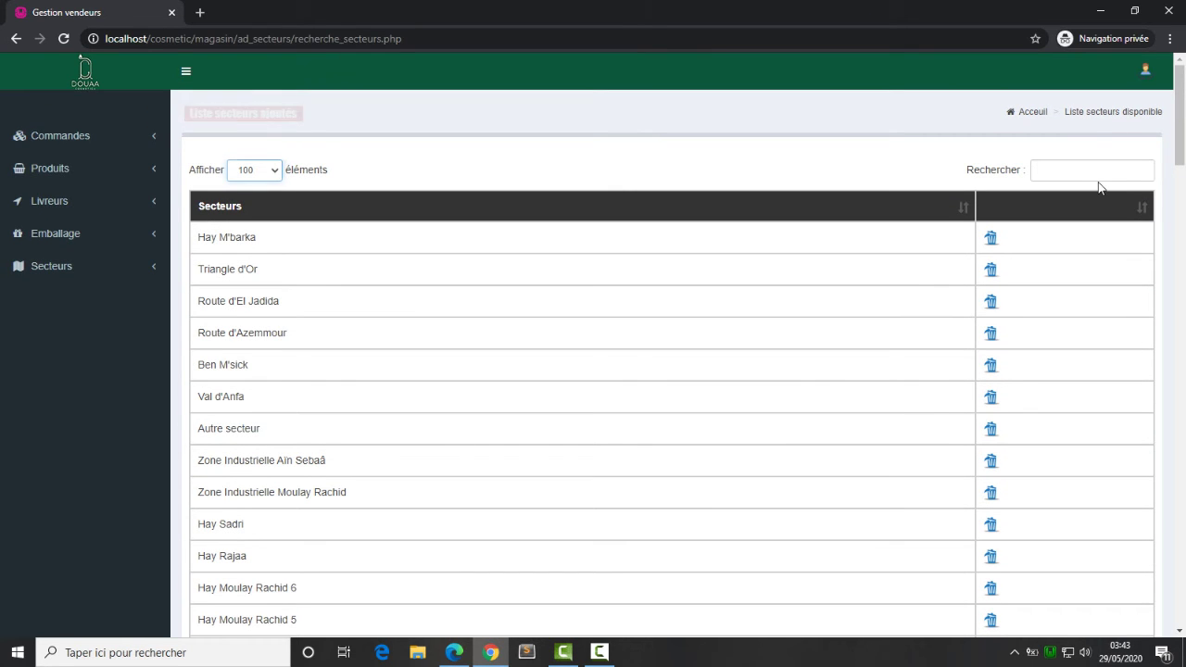
Search the sector list for "bernou" and highlight the matching sector names
{"action": "left_click", "coordinate": [1092, 171]}
{"action": "type", "text": "bernou"}
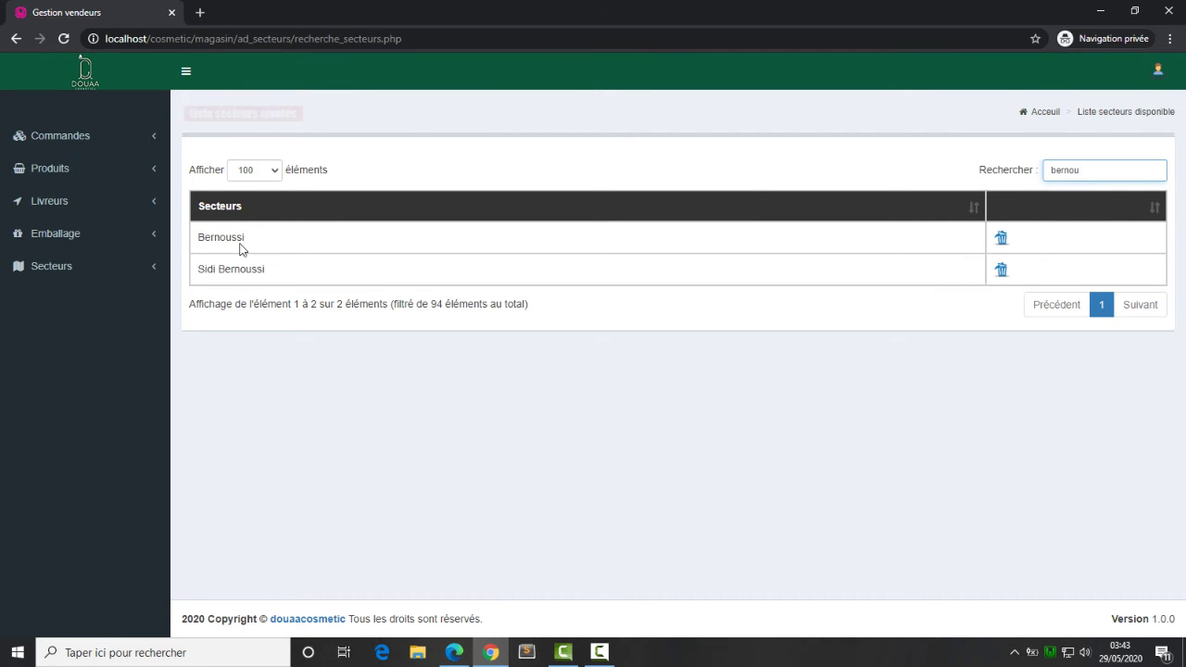
{"action": "double_click", "coordinate": [214, 237]}
{"action": "triple_click", "coordinate": [222, 268]}
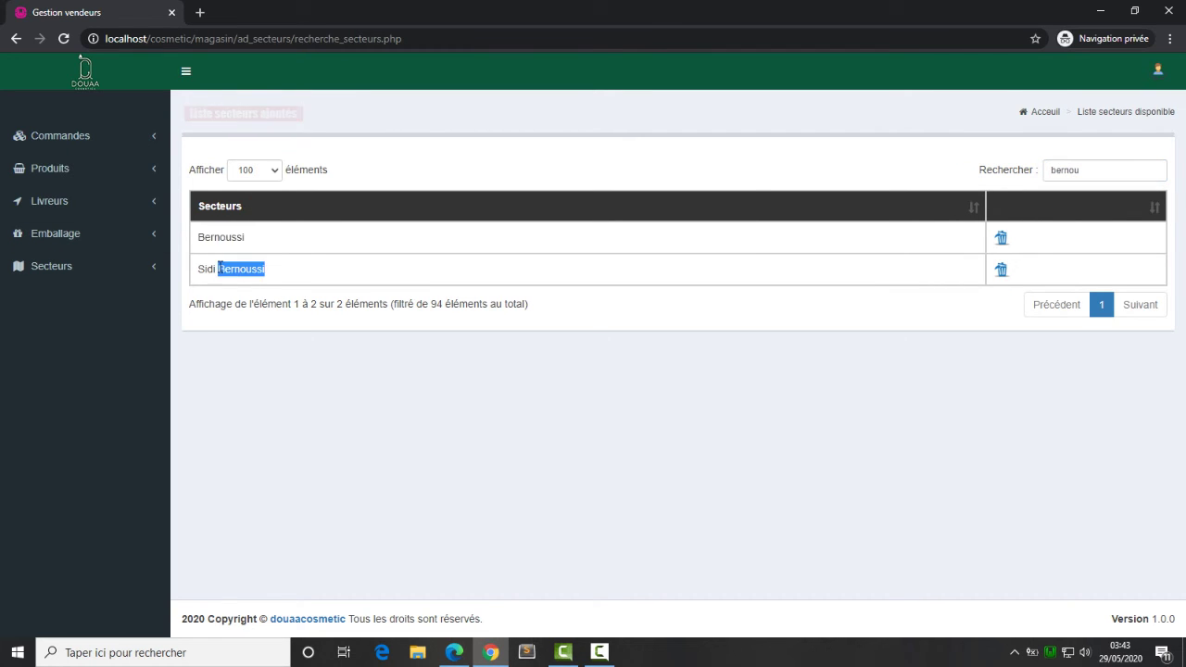
Replace the sector search with "ain" and clear the term after checking the results
{"action": "left_click", "coordinate": [1085, 172]}
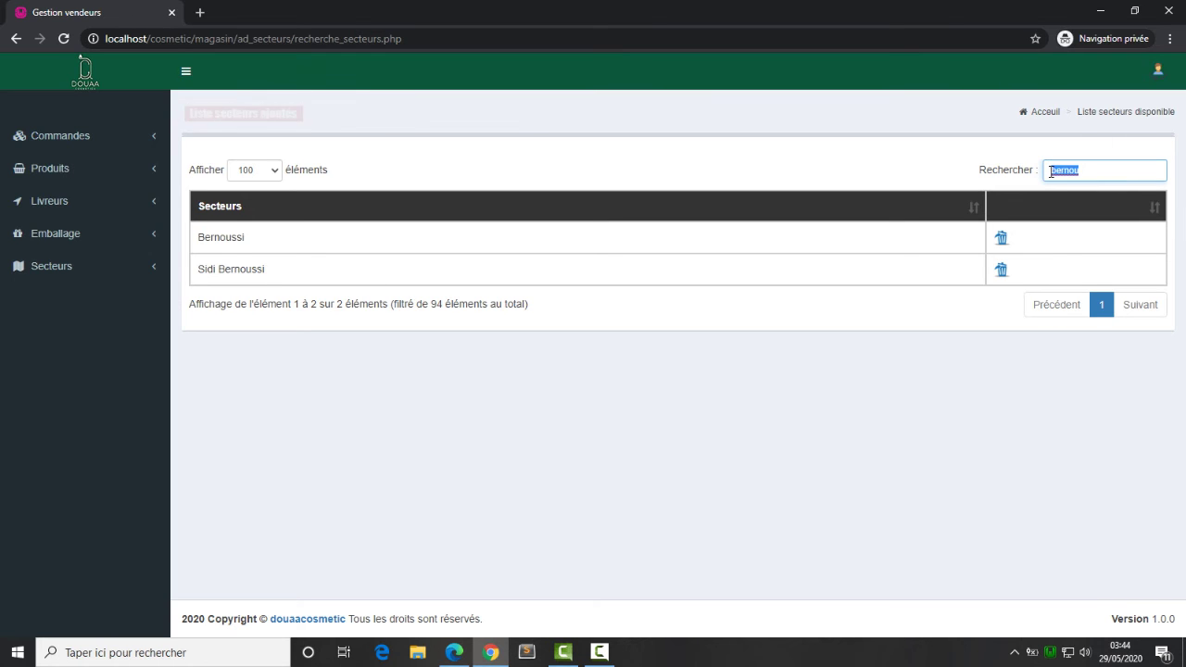
{"action": "type", "text": "ain"}
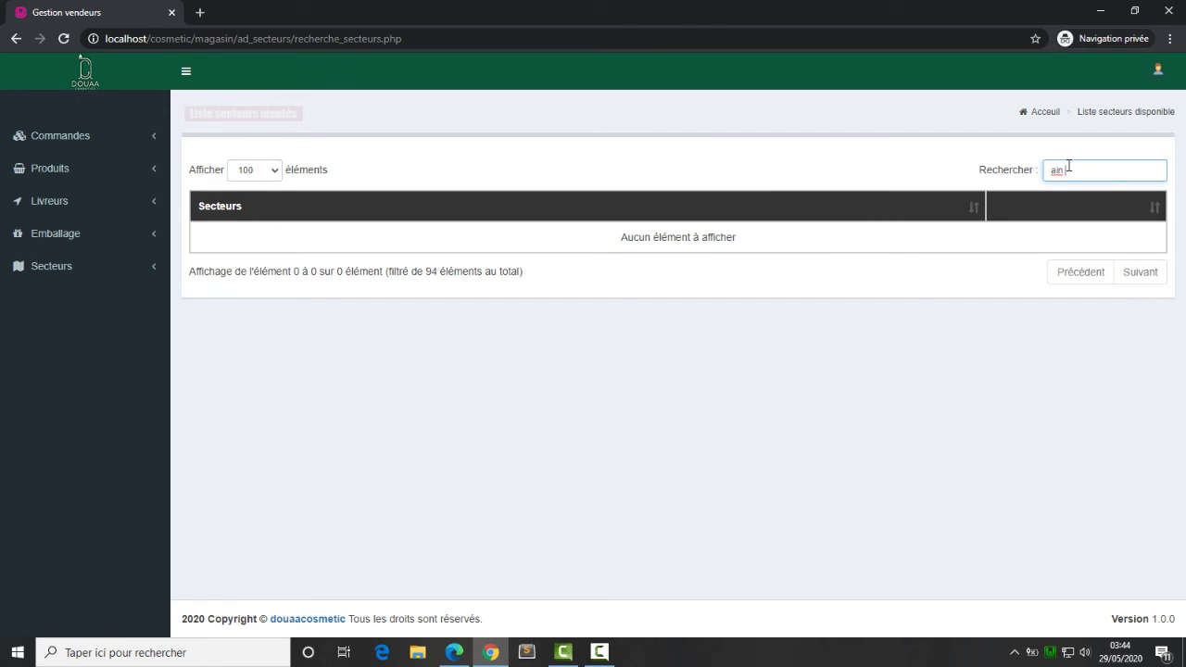
{"action": "key", "text": "BackSpace"}
{"action": "key", "text": "BackSpace"}
{"action": "key", "text": "BackSpace"}
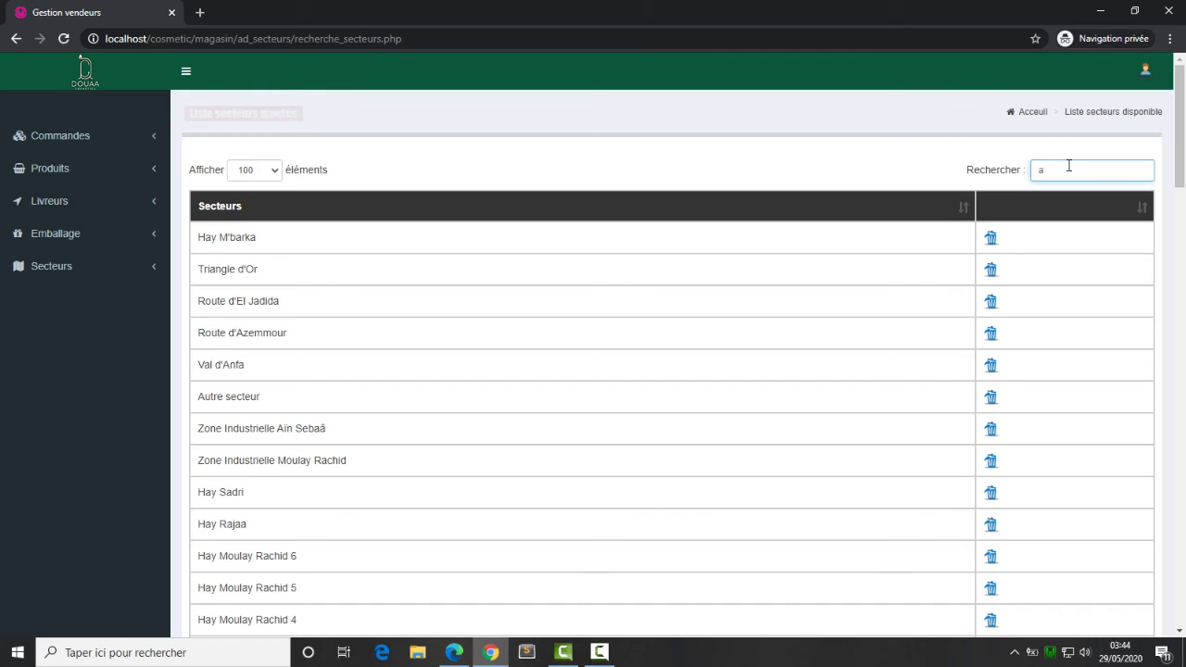
Search the sector list for "hay" and look over the matching sectors
{"action": "type", "text": "ha"}
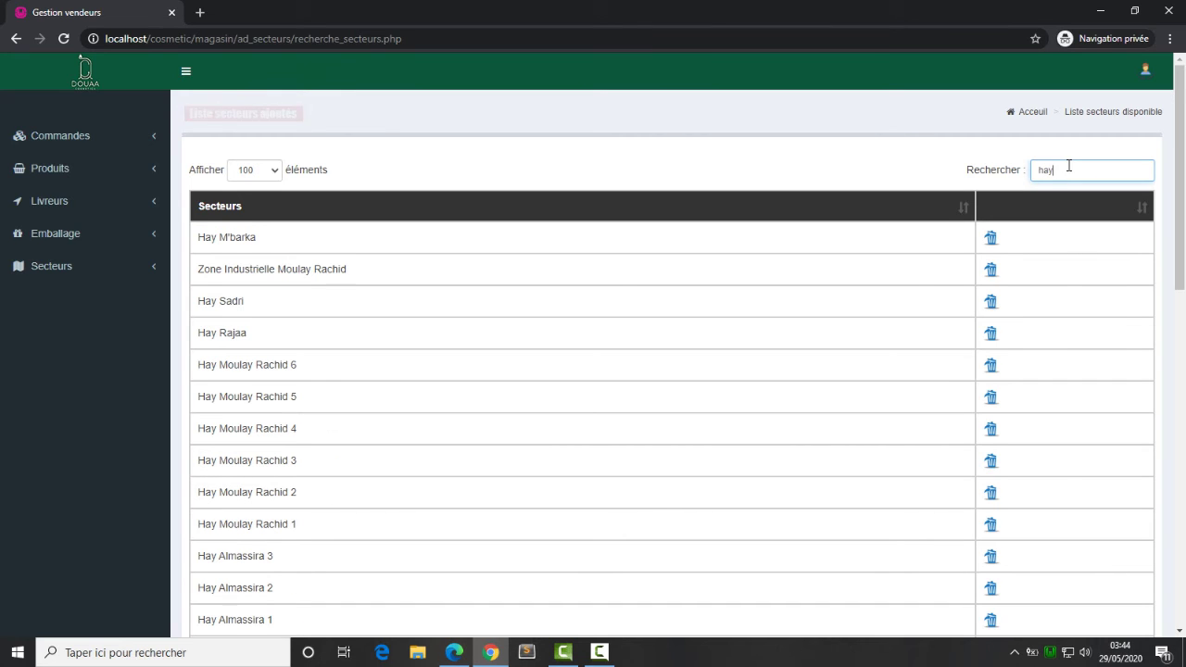
{"action": "type", "text": "y"}
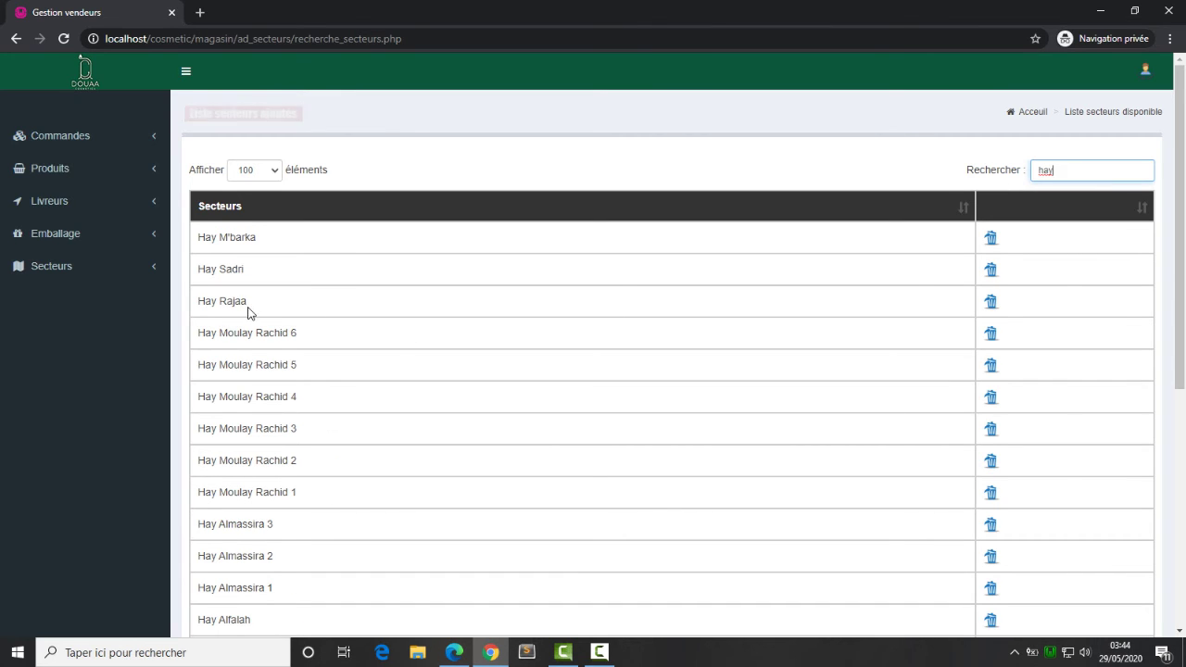
{"action": "scroll", "coordinate": [247, 312], "scroll_direction": "down", "scroll_amount": 3}
{"action": "scroll", "coordinate": [247, 312], "scroll_direction": "up", "scroll_amount": 3}
Search the sector list for "ai", then shorten the term to "a" and look through the matching sectors
{"action": "type", "text": "ai"}
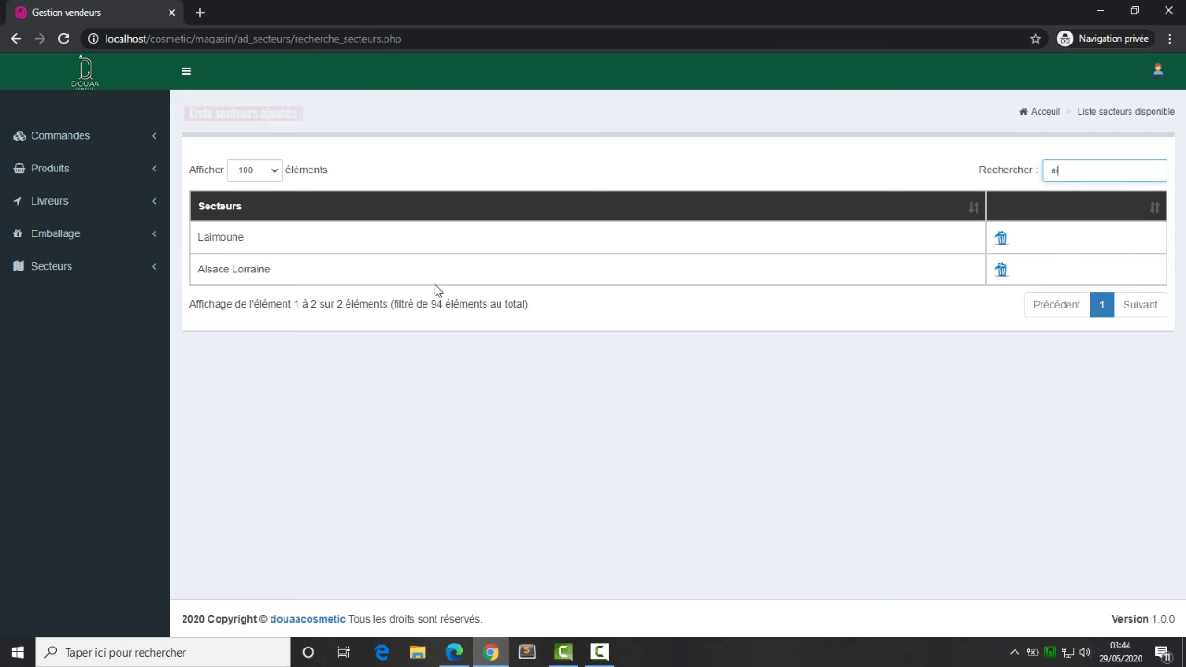
{"action": "key", "text": "BackSpace"}
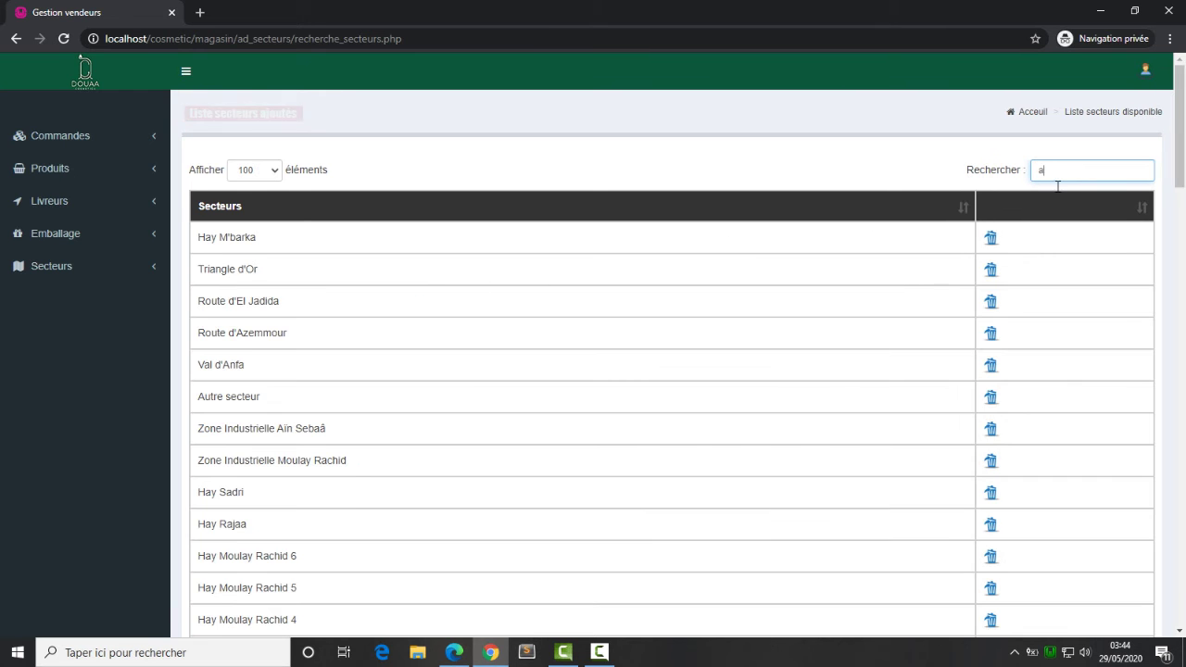
{"action": "scroll", "coordinate": [308, 394], "scroll_direction": "down", "scroll_amount": 8}
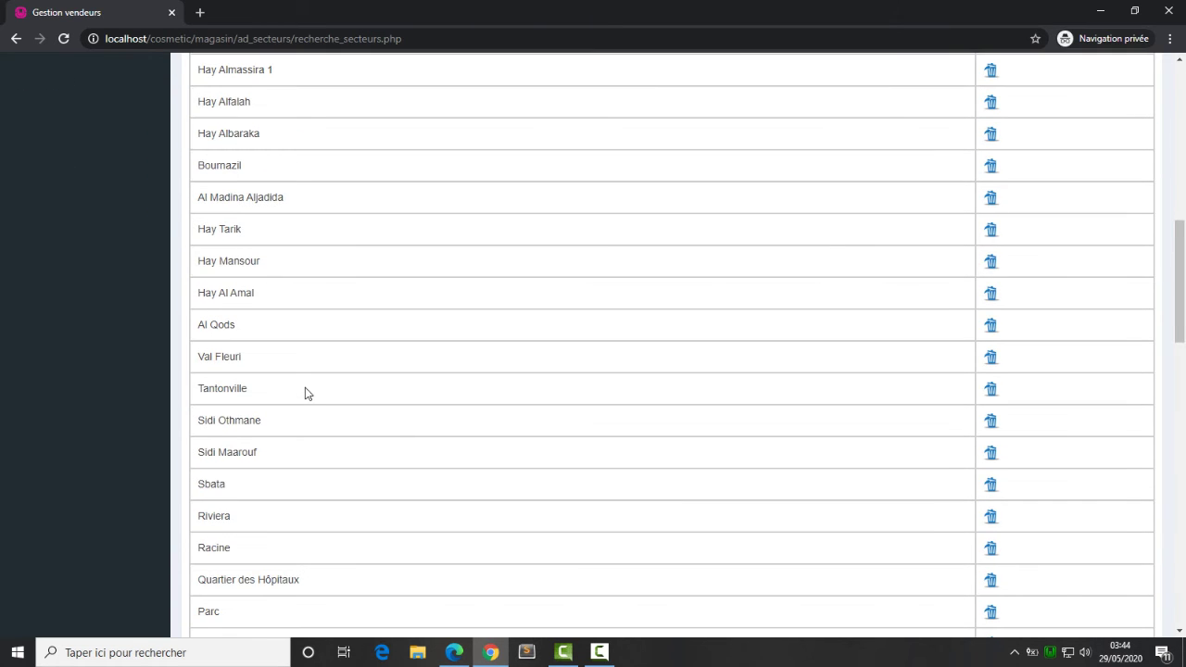
{"action": "scroll", "coordinate": [308, 394], "scroll_direction": "down", "scroll_amount": 2}
{"action": "scroll", "coordinate": [308, 394], "scroll_direction": "down", "scroll_amount": 3}
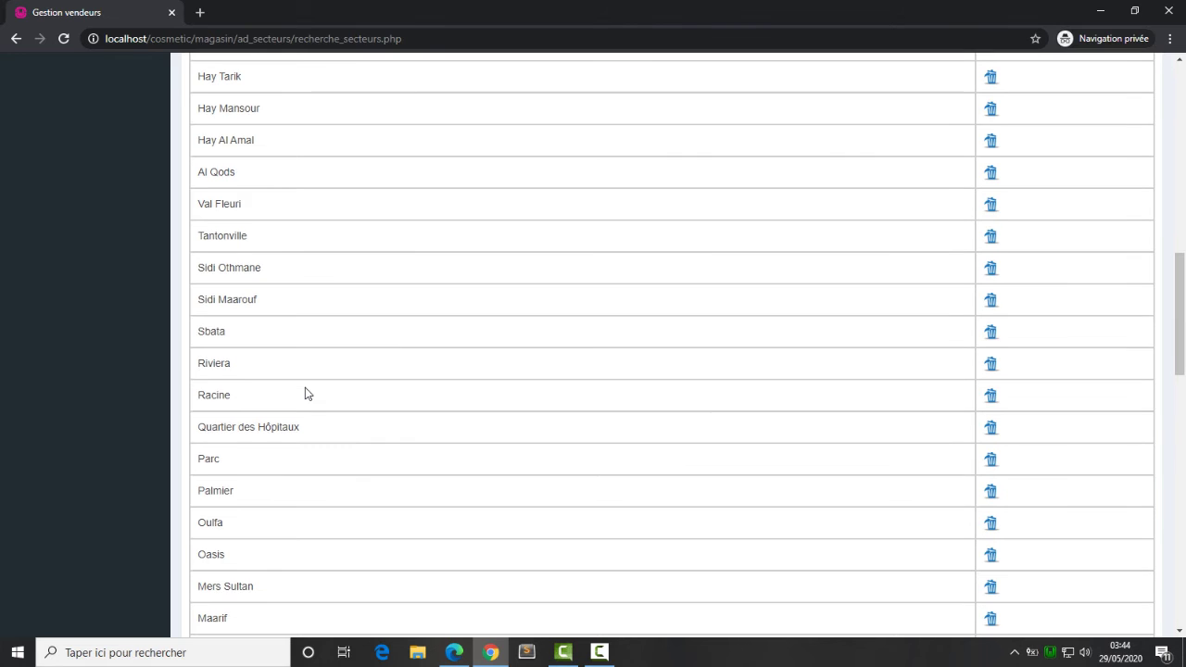
{"action": "scroll", "coordinate": [307, 394], "scroll_direction": "down", "scroll_amount": 8}
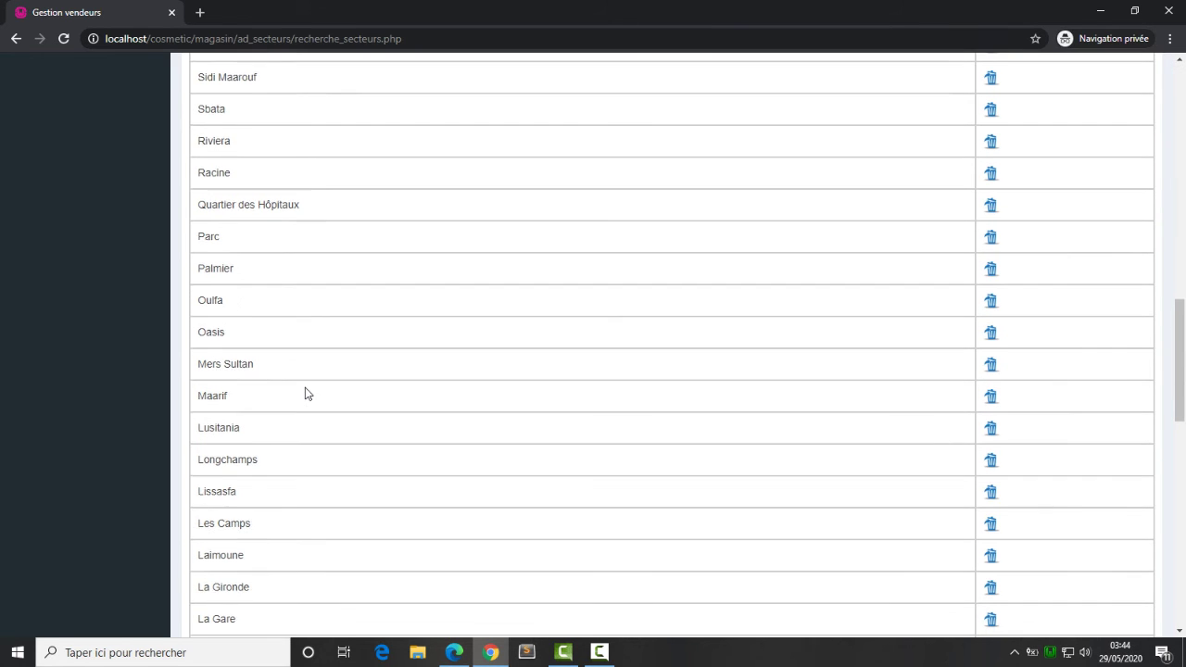
{"action": "scroll", "coordinate": [308, 394], "scroll_direction": "up", "scroll_amount": 20}
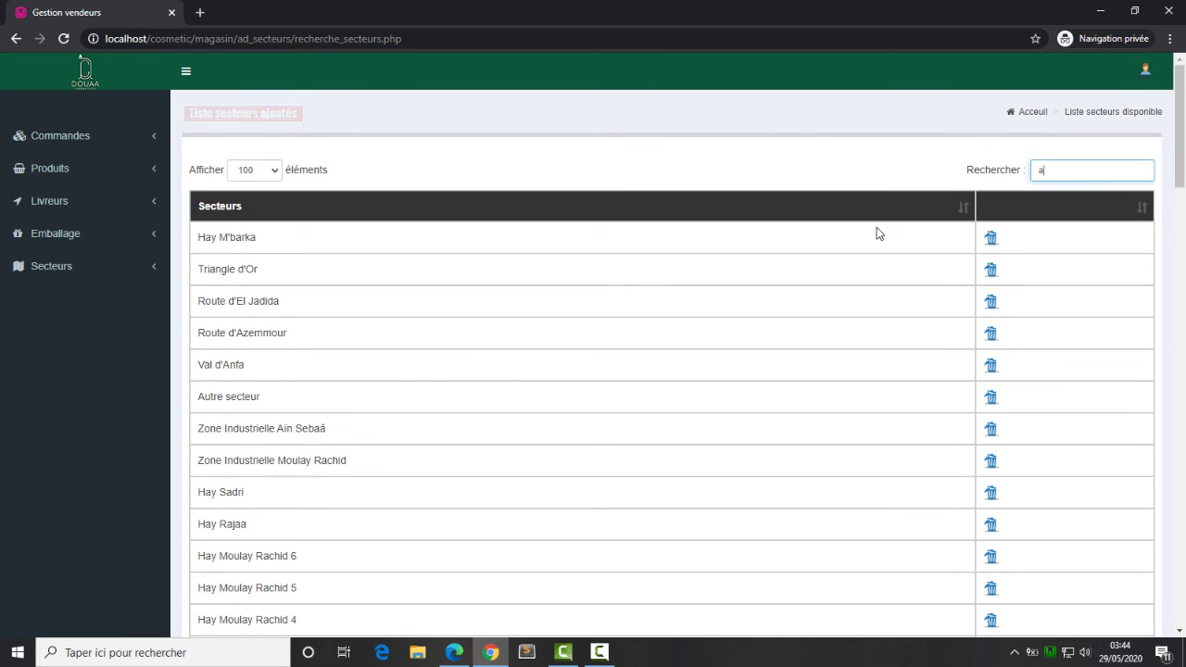
Search again for "ai", clear the term to browse the full sector list, and retry "ai" before shortening it to "a"
{"action": "type", "text": "l"}
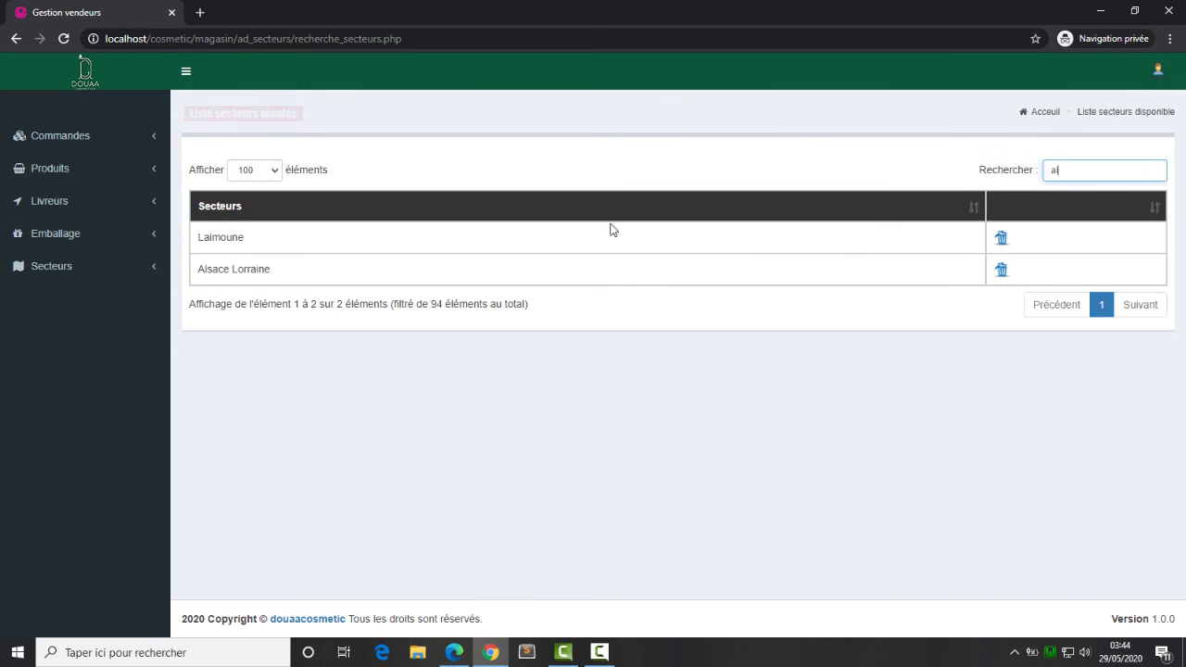
{"action": "key", "text": "BackSpace"}
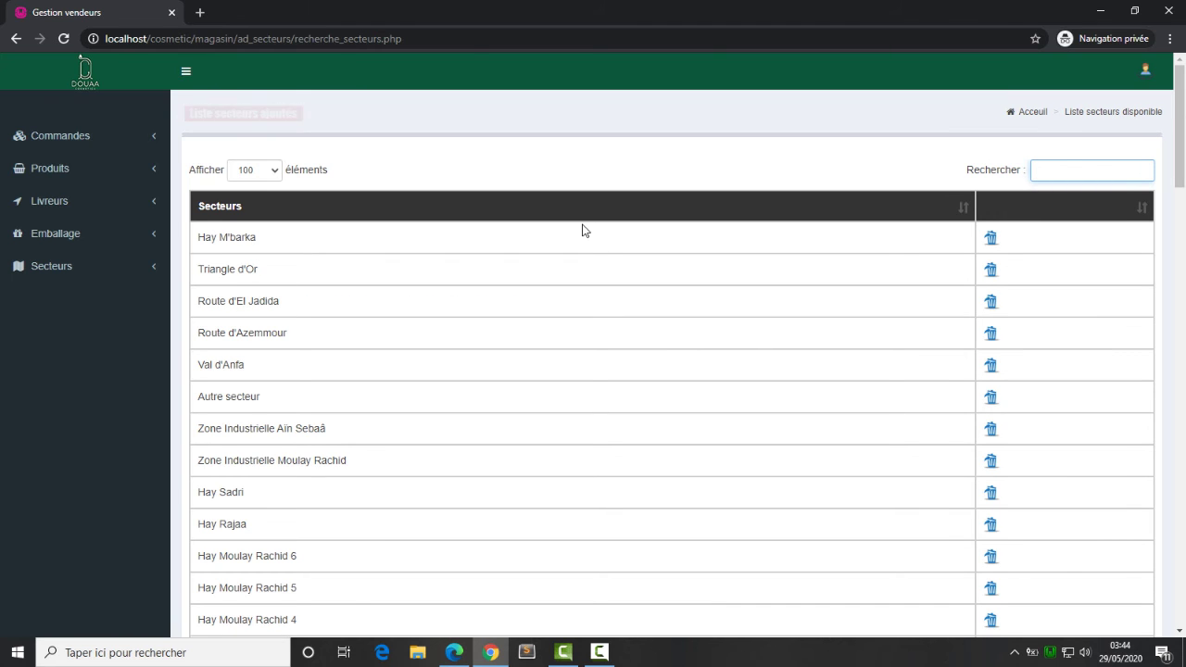
{"action": "scroll", "coordinate": [331, 319], "scroll_direction": "down", "scroll_amount": 2}
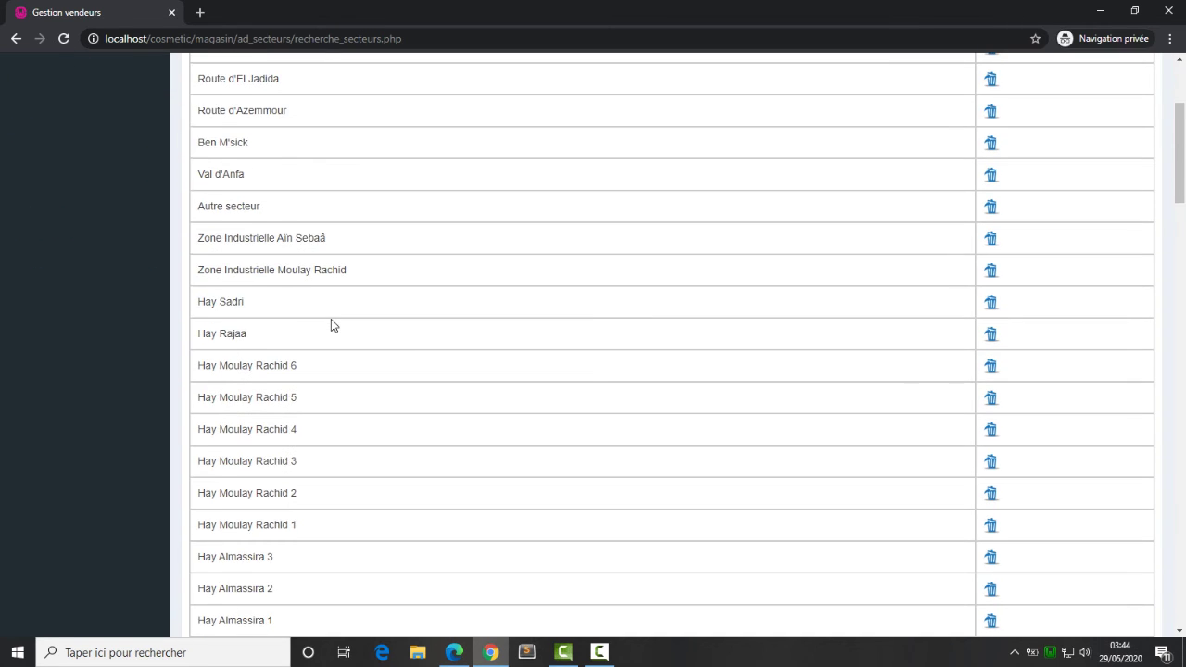
{"action": "scroll", "coordinate": [334, 324], "scroll_direction": "up", "scroll_amount": 2}
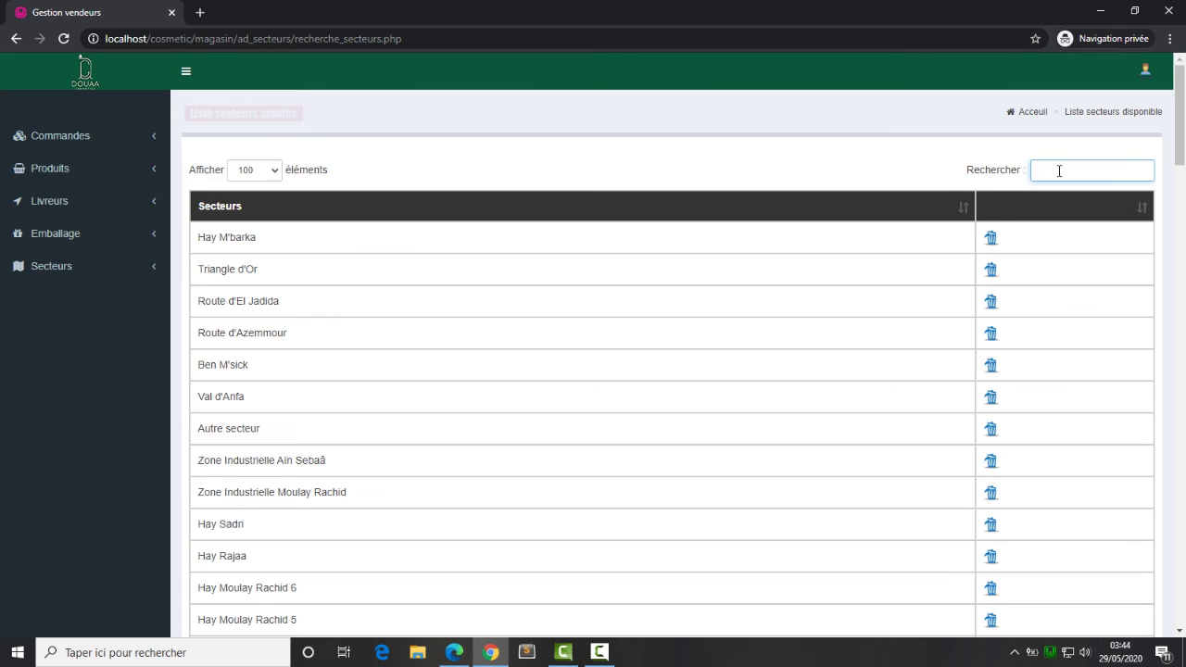
{"action": "scroll", "coordinate": [501, 373], "scroll_direction": "down", "scroll_amount": 6}
{"action": "scroll", "coordinate": [487, 370], "scroll_direction": "up", "scroll_amount": 6}
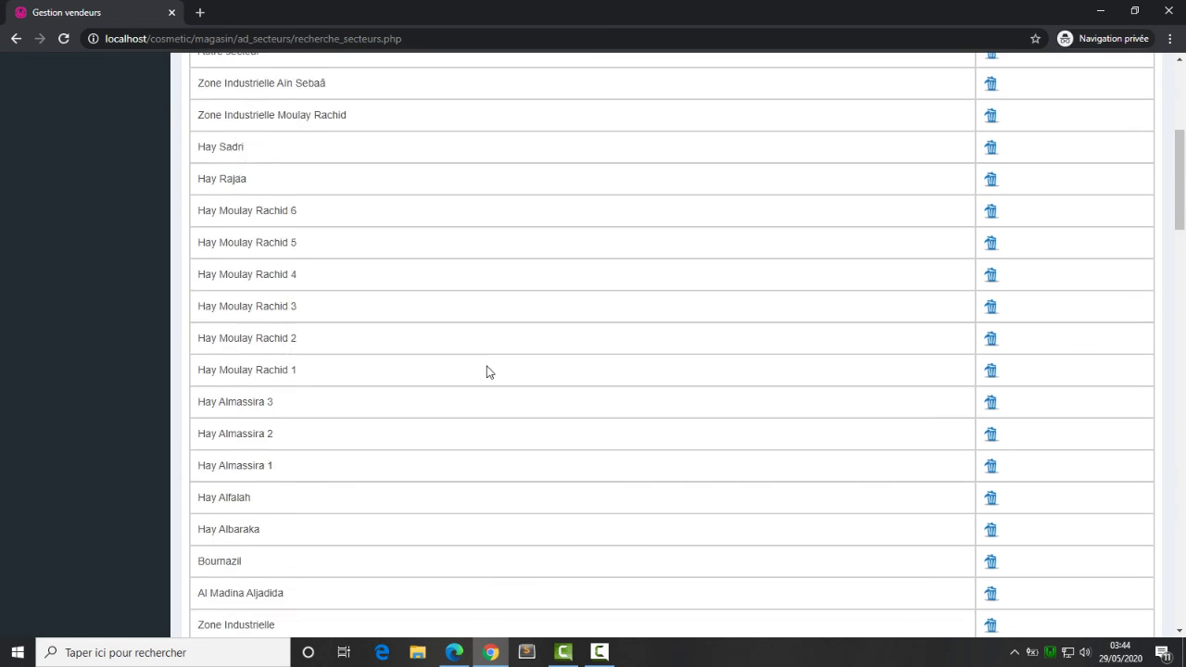
{"action": "type", "text": "ai"}
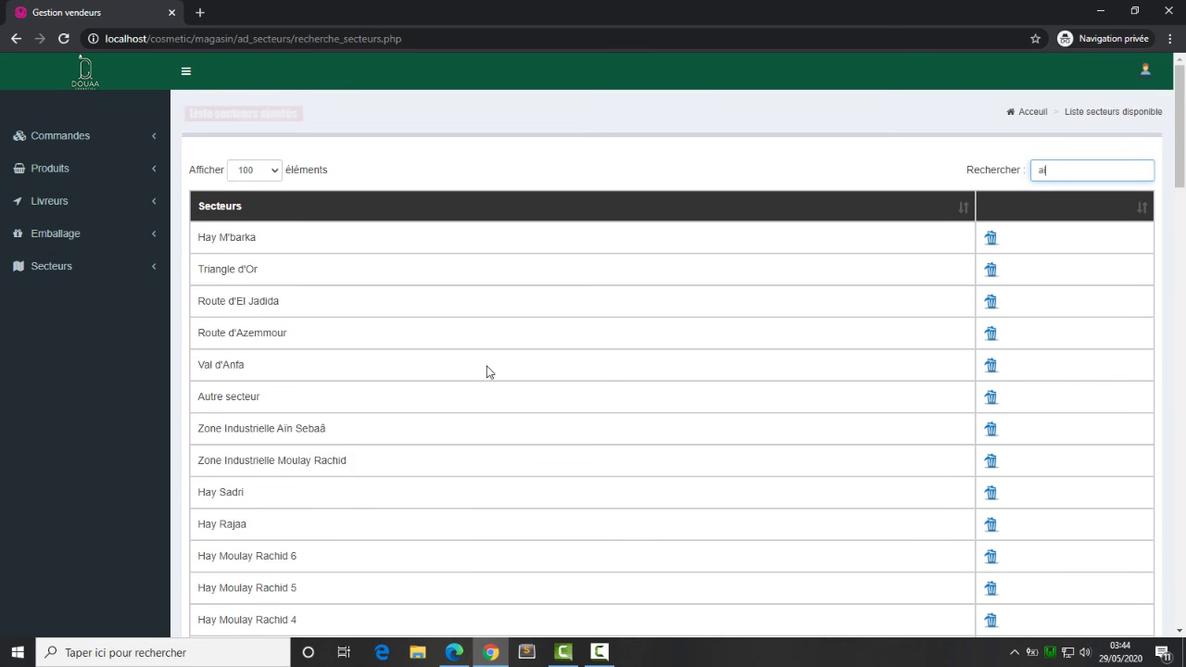
{"action": "key", "text": "BackSpace"}
Open the form for a new sector and enter "secteu A" as the sector name
{"action": "left_click", "coordinate": [71, 268]}
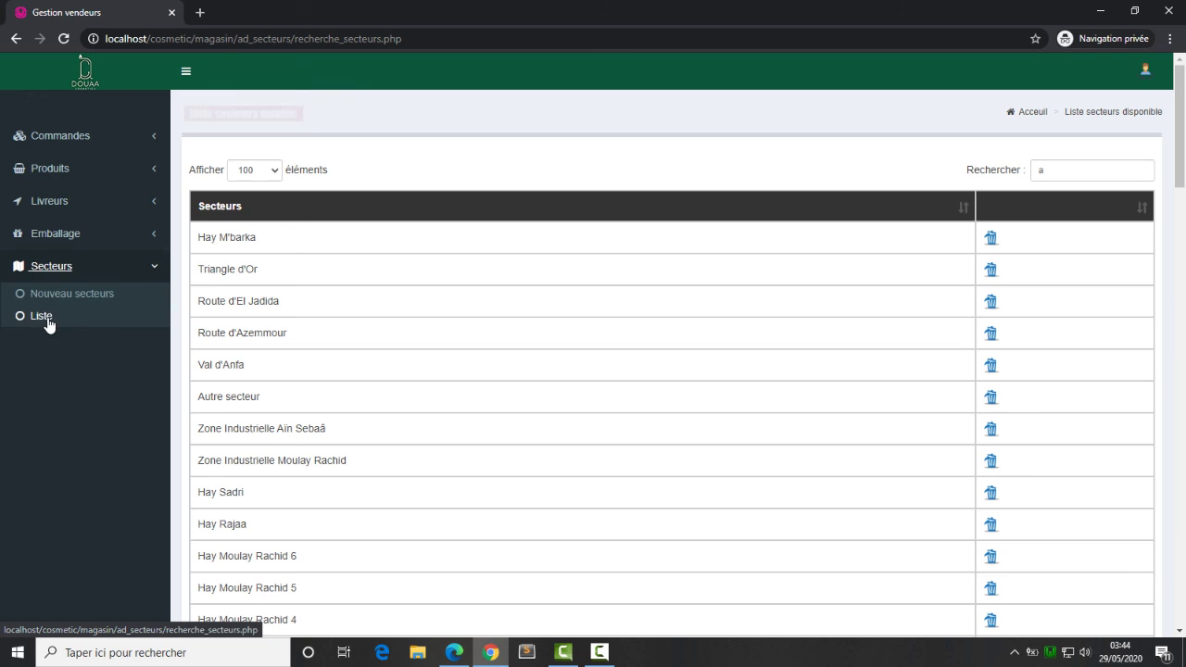
{"action": "left_click", "coordinate": [69, 298]}
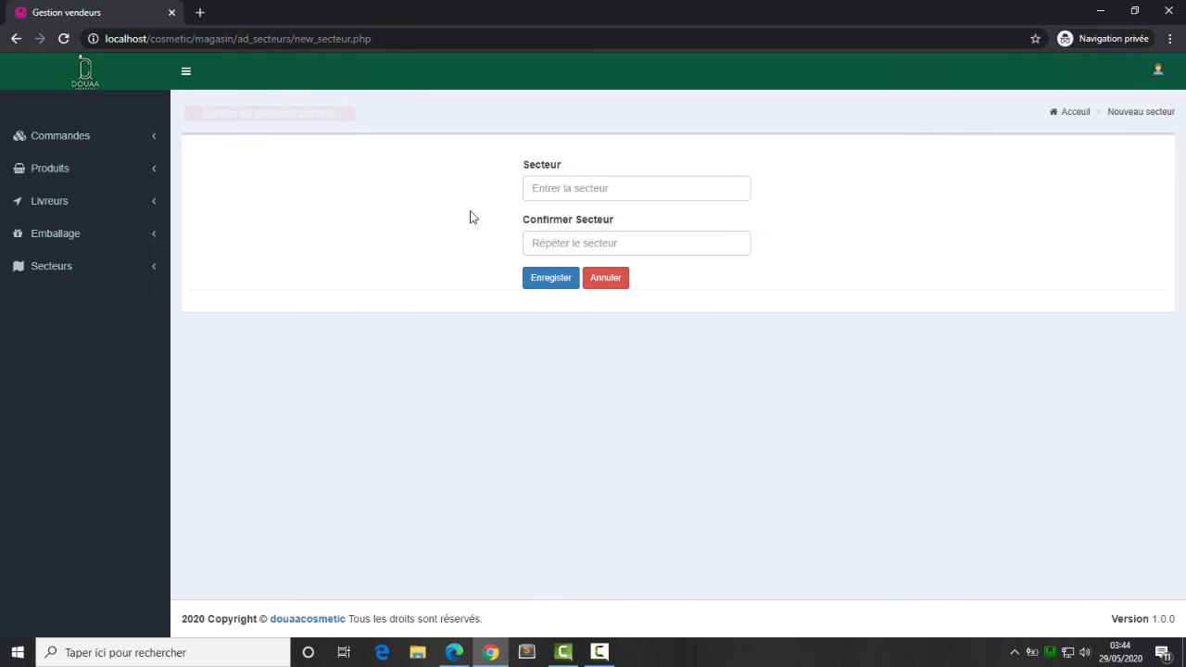
{"action": "left_click", "coordinate": [577, 187]}
{"action": "type", "text": "secteu Q"}
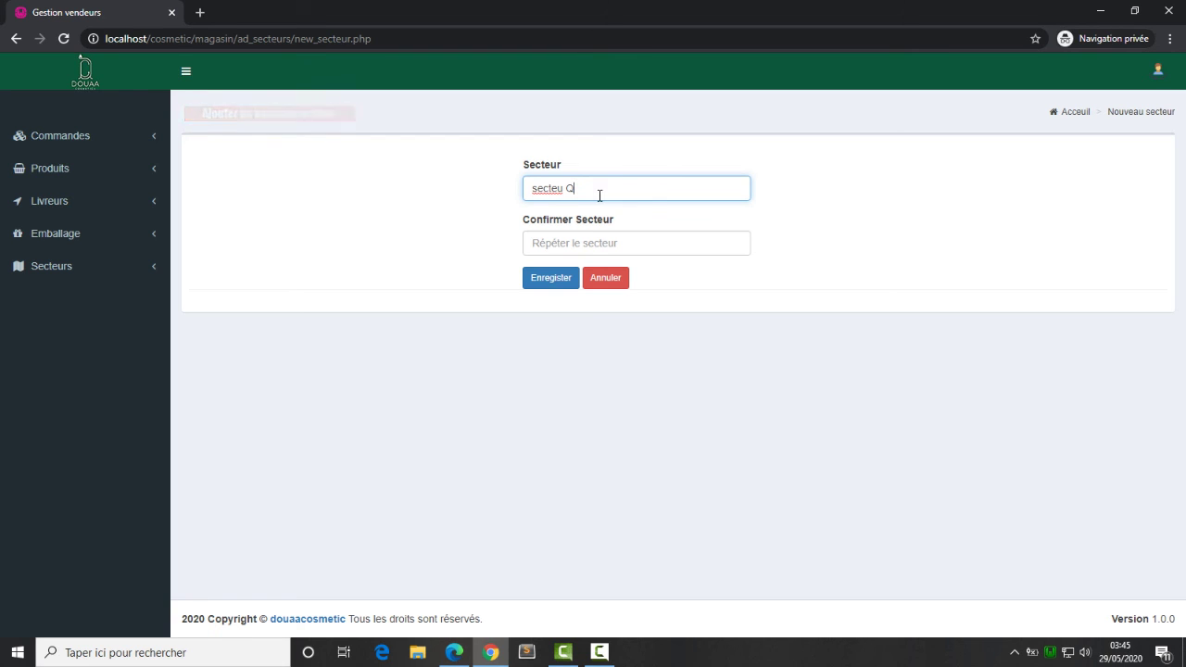
{"action": "left_click_drag", "start_coordinate": [600, 196], "coordinate": [507, 198]}
{"action": "left_click", "coordinate": [606, 195]}
Copy the sector name "secteu A" into the sector confirmation field
{"action": "left_click_drag", "start_coordinate": [606, 194], "coordinate": [502, 205]}
{"action": "key", "text": "ctrl+c"}
{"action": "left_click", "coordinate": [583, 245]}
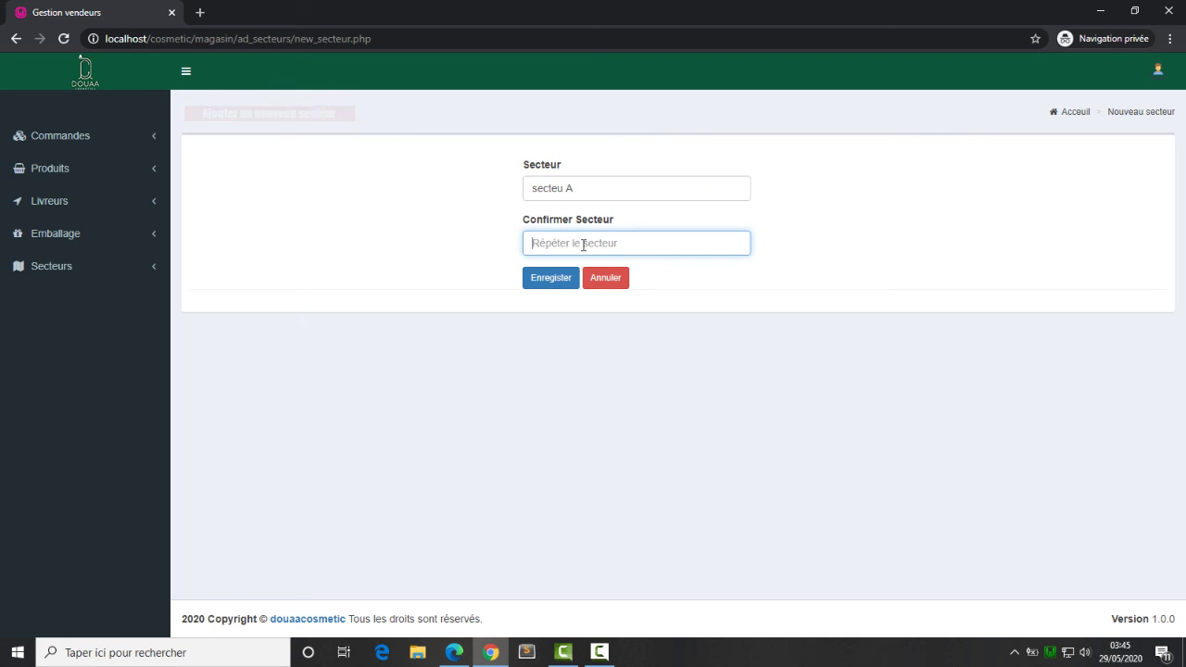
{"action": "key", "text": "ctrl+v"}
Save the new sector, return to the sector list and highlight "secteu A" there
{"action": "left_click", "coordinate": [549, 282]}
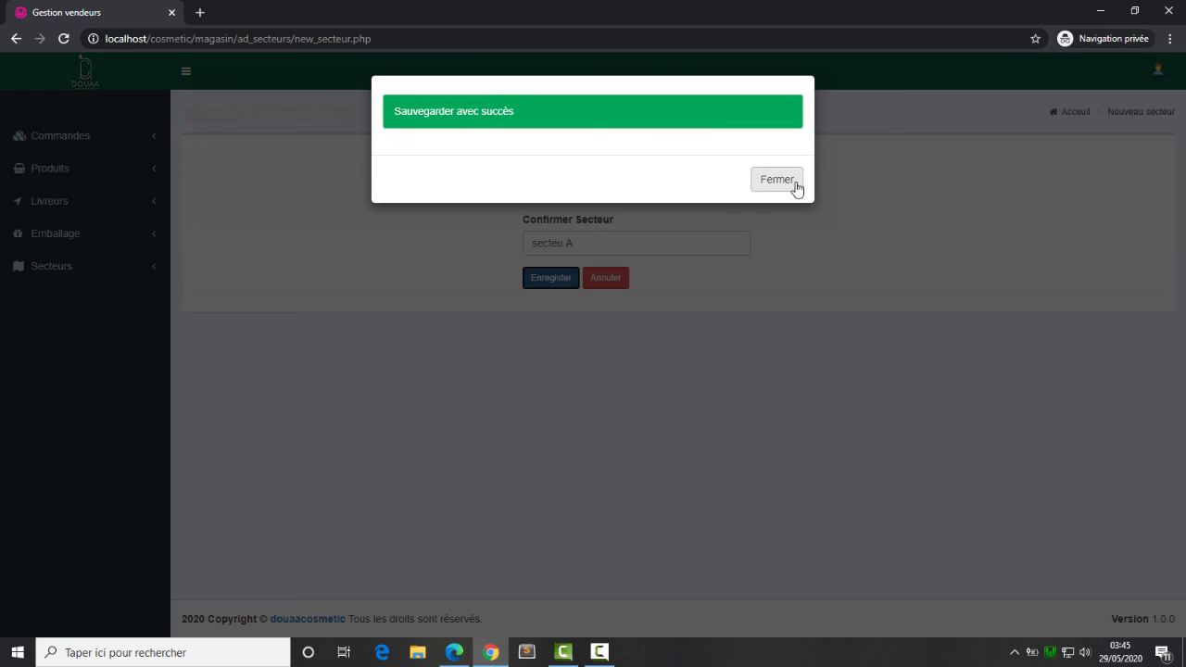
{"action": "left_click", "coordinate": [793, 182]}
{"action": "left_click", "coordinate": [612, 286]}
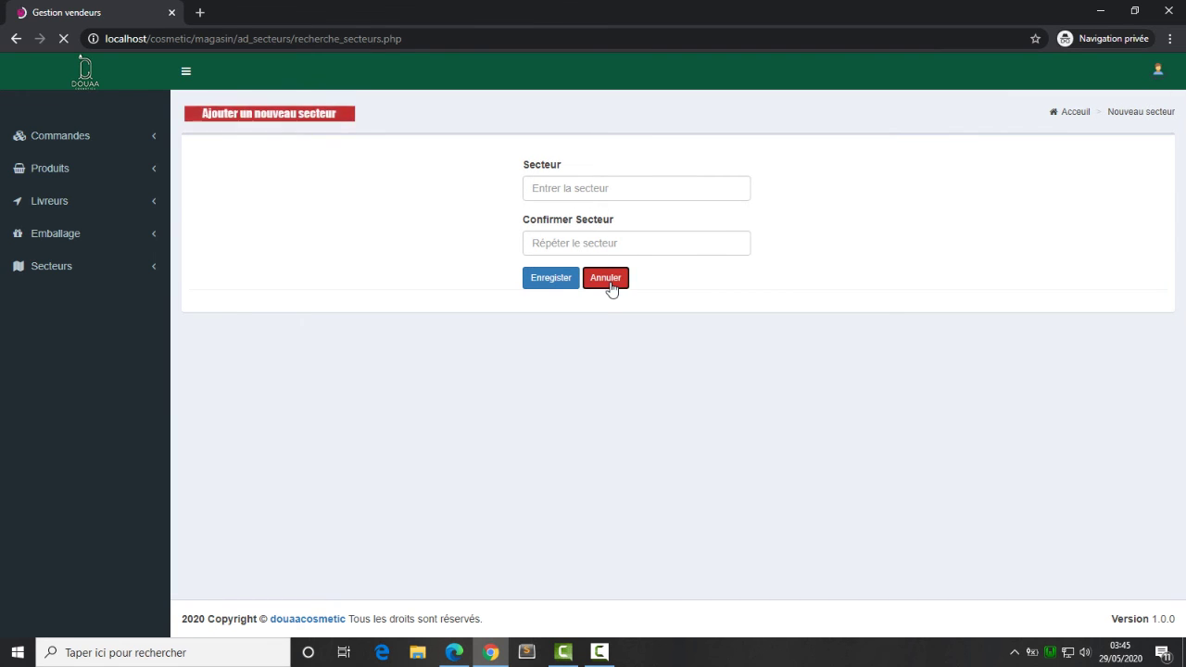
{"action": "left_click_drag", "start_coordinate": [248, 241], "coordinate": [198, 238]}
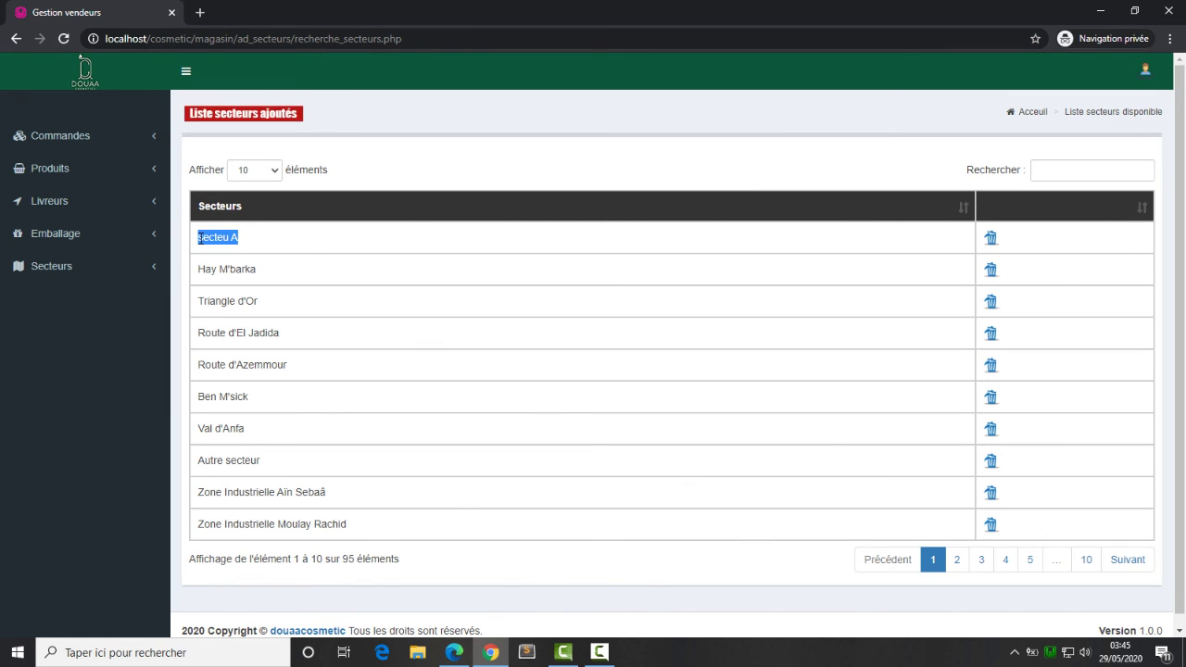
Start adding a sector for the packaging service and choose the listed packaging user
{"action": "left_click", "coordinate": [63, 236]}
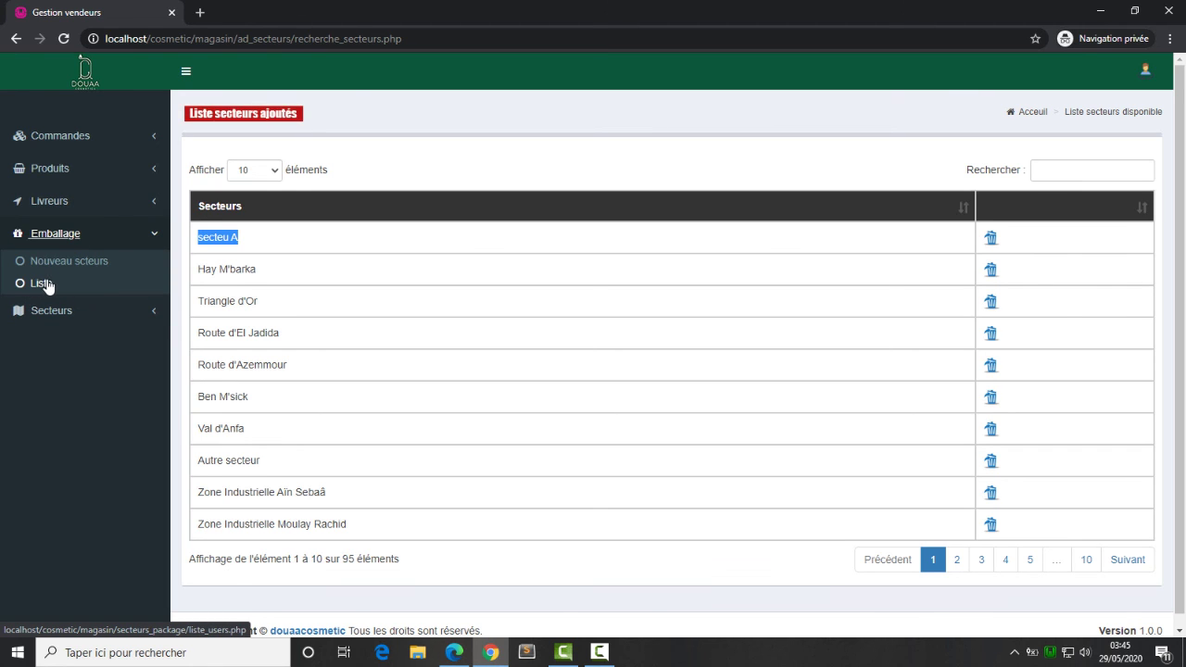
{"action": "left_click", "coordinate": [57, 271]}
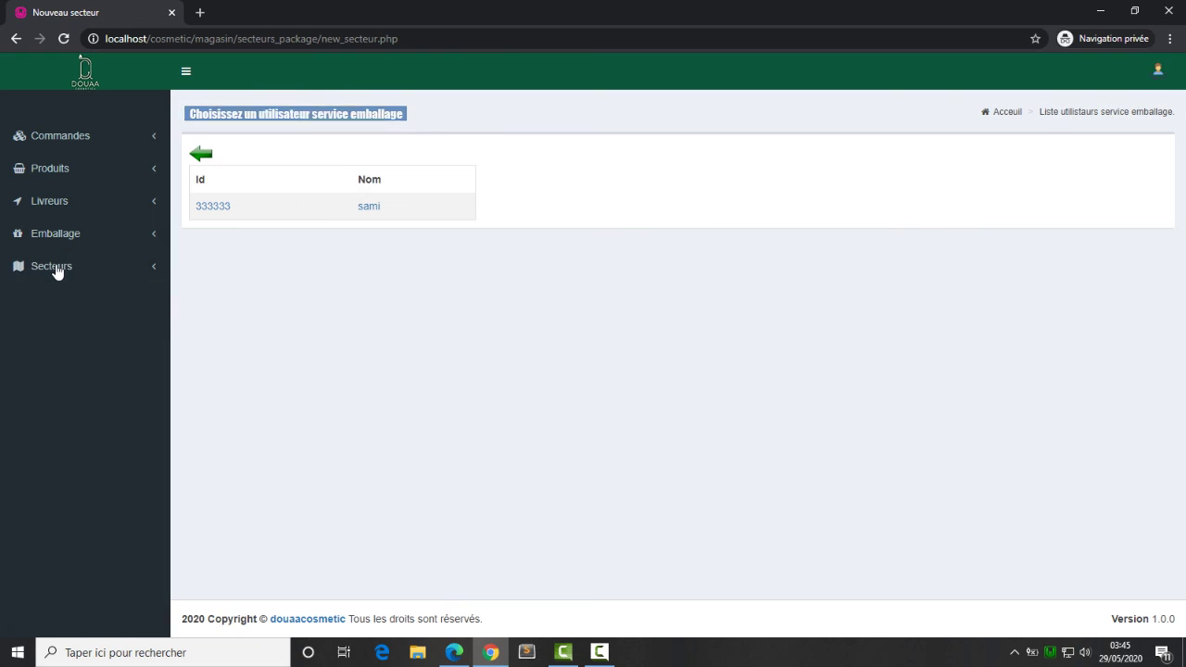
{"action": "left_click", "coordinate": [376, 214]}
Filter the available sectors by "se" and select "secteu A" for the packaging user
{"action": "left_click", "coordinate": [304, 185]}
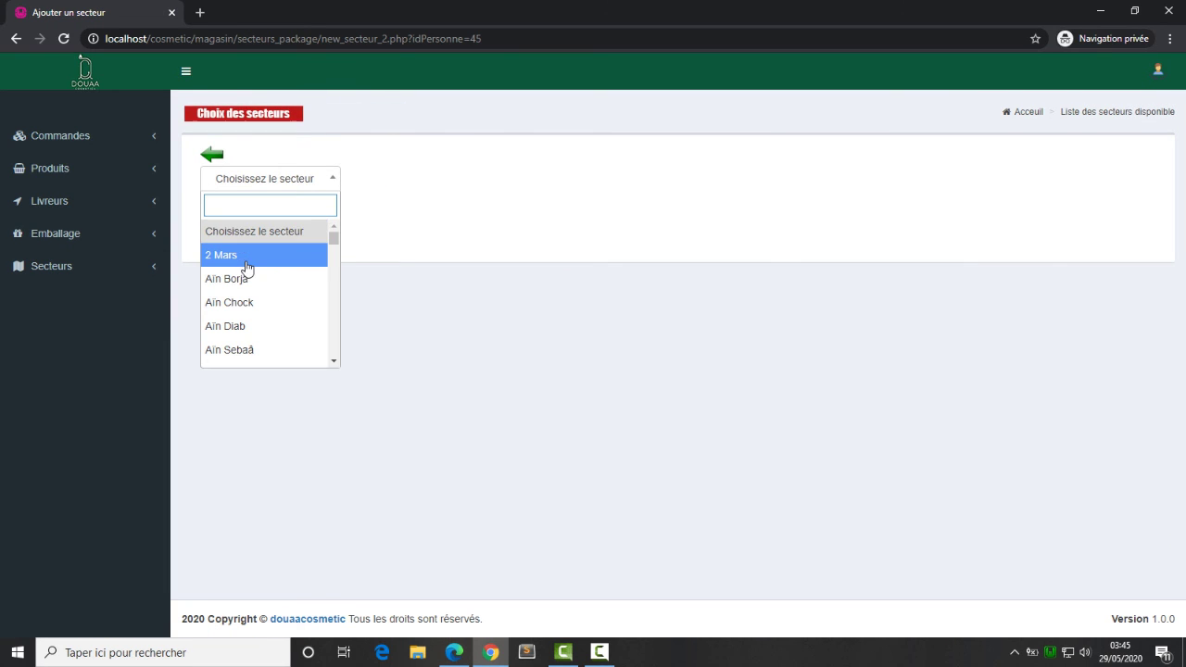
{"action": "type", "text": "a"}
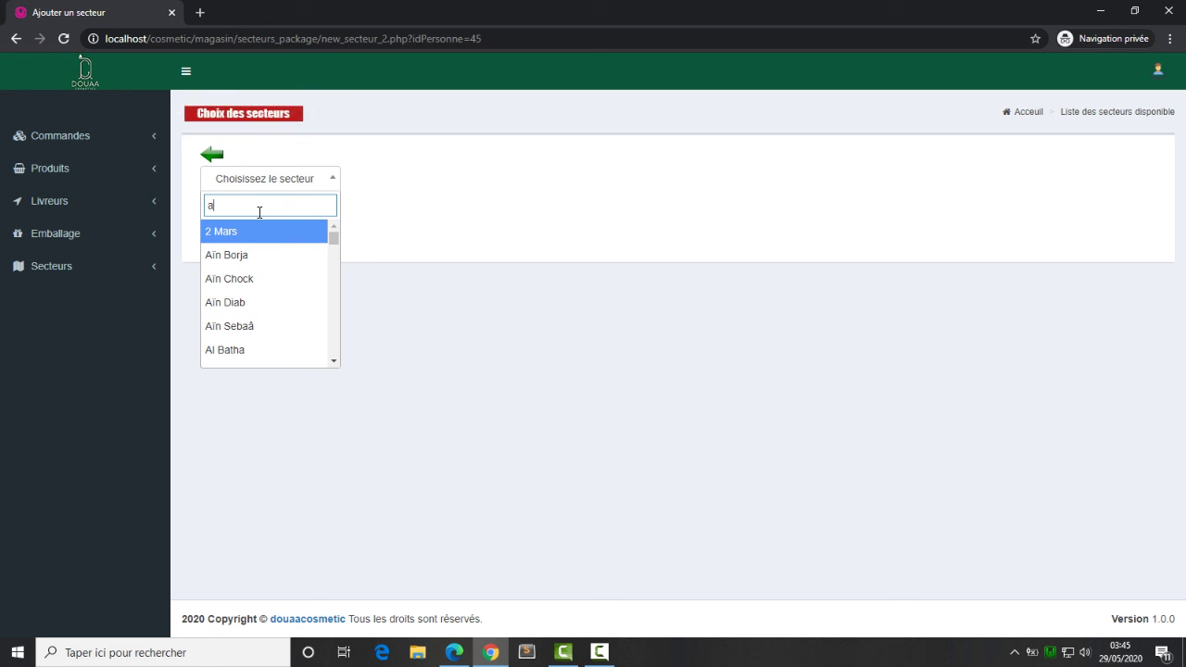
{"action": "key", "text": "BackSpace"}
{"action": "type", "text": "se"}
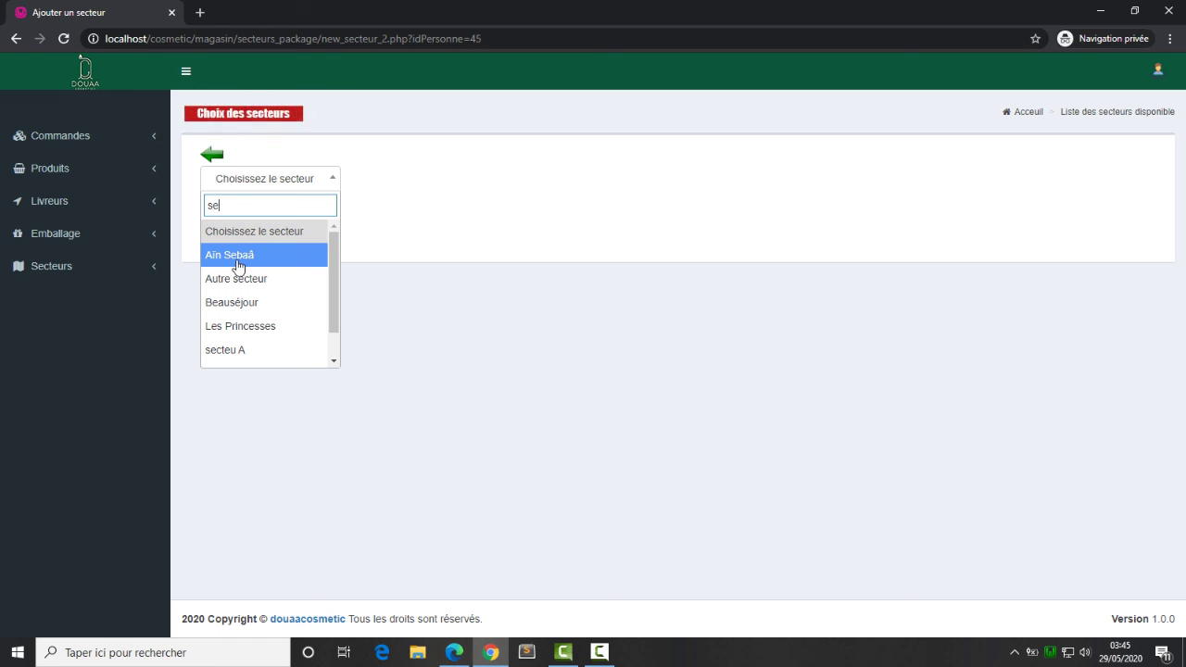
{"action": "left_click", "coordinate": [240, 357]}
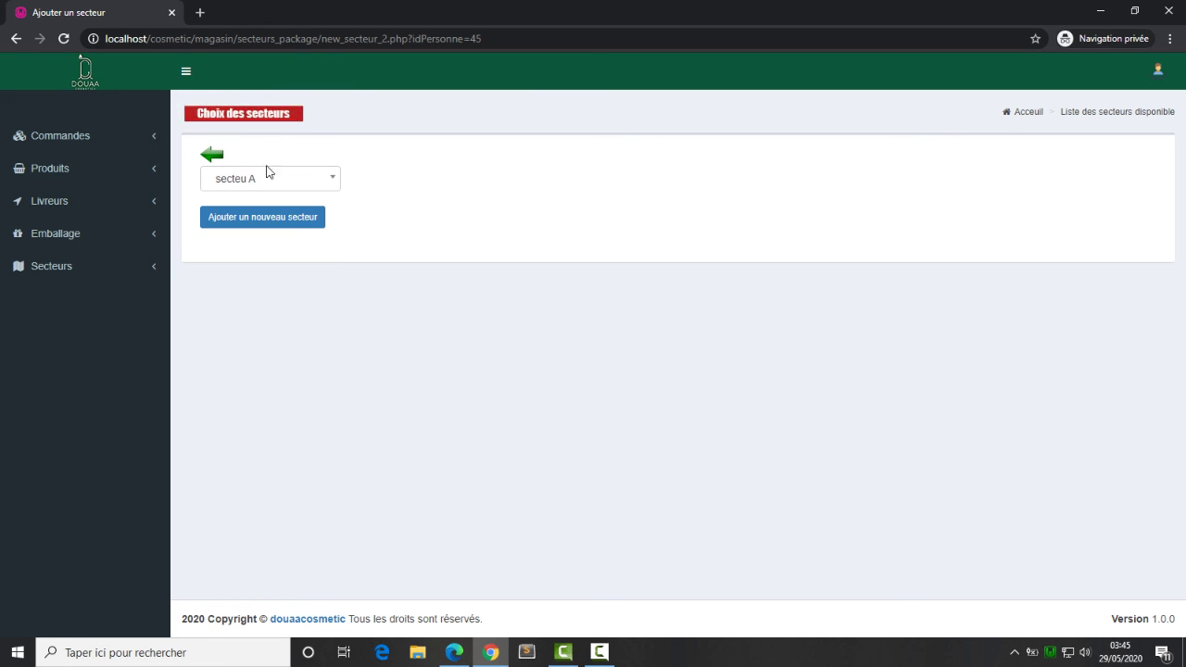
Add the selected sector to the packaging user and highlight "secteu A" in the user's sector list
{"action": "left_click", "coordinate": [260, 218]}
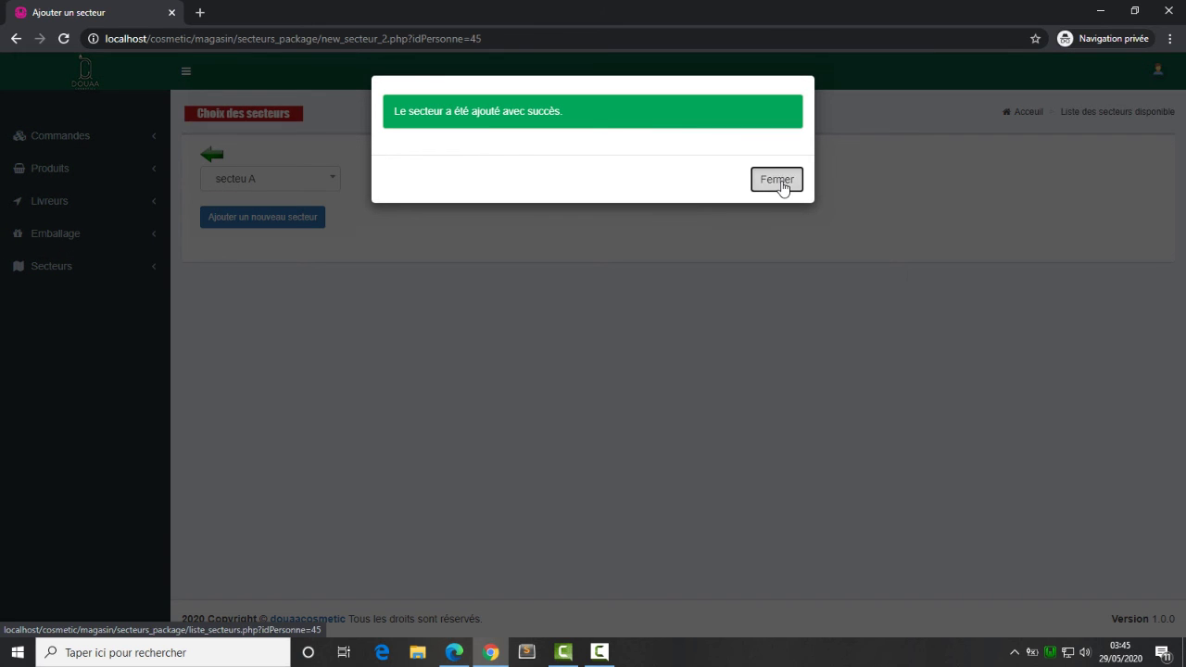
{"action": "left_click", "coordinate": [779, 181]}
{"action": "left_click_drag", "start_coordinate": [245, 279], "coordinate": [201, 279]}
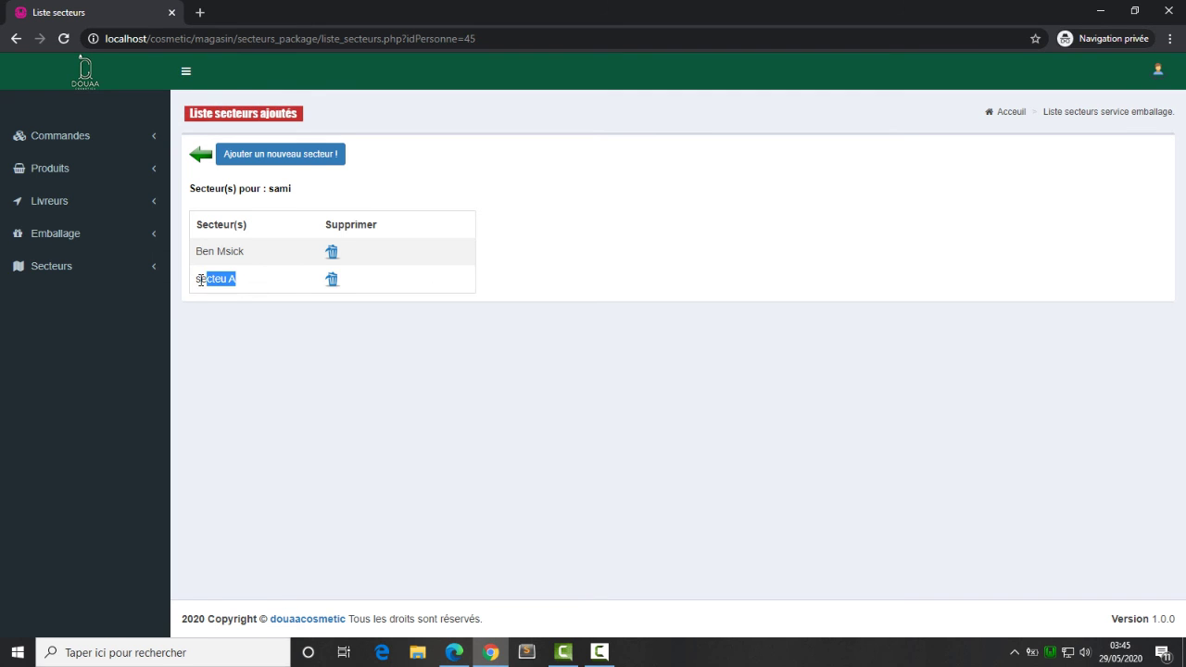